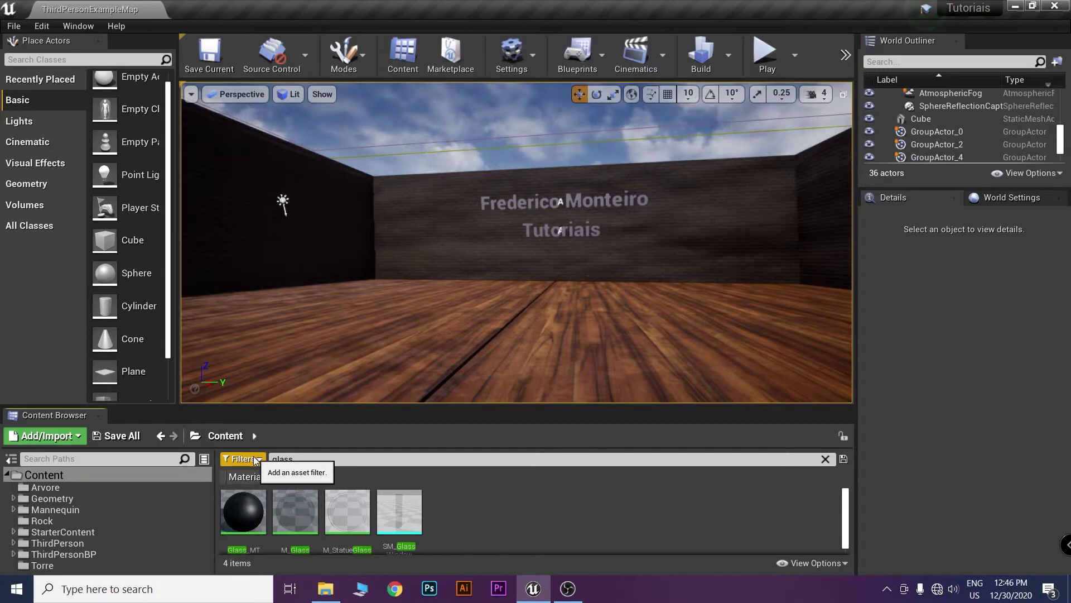
Clear the 'glass' search in the Content Browser and open the empty Arvore folder
click(43, 475)
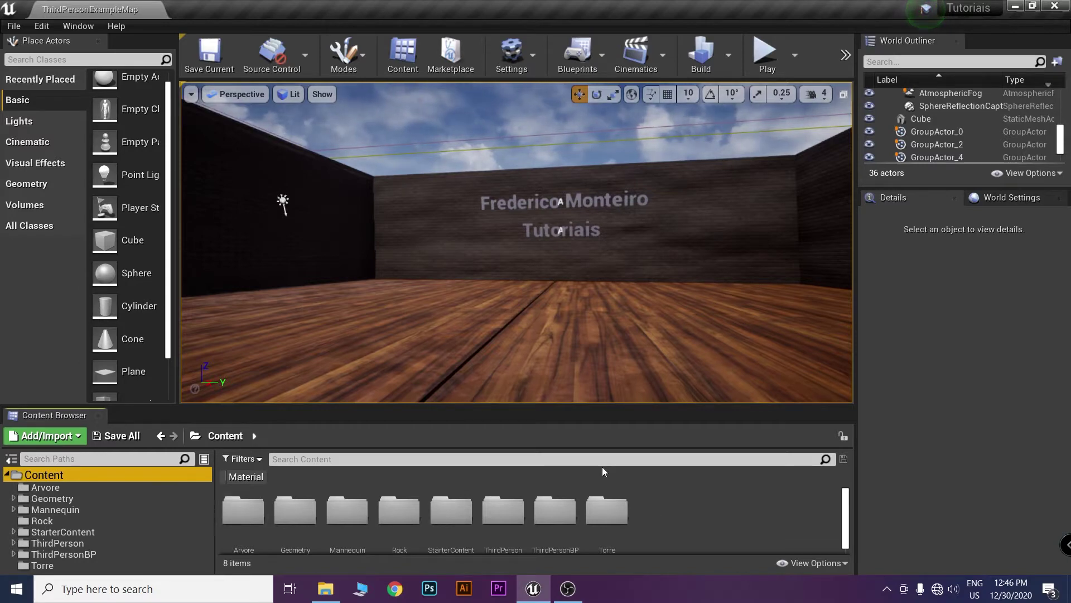
double_click(243, 510)
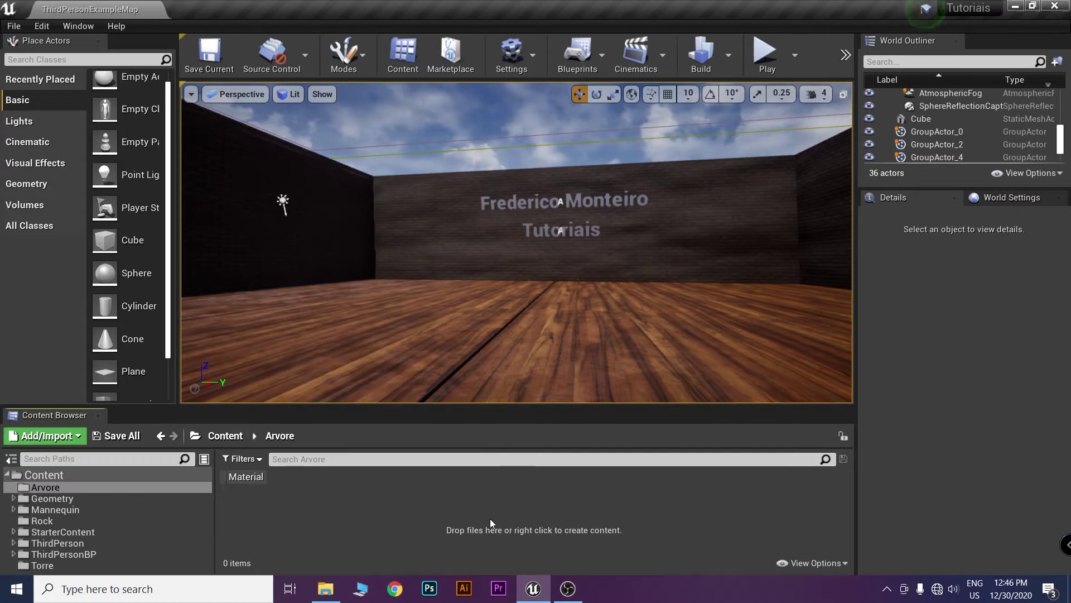
Import the PineTree model from the source folder into Arvore with Import All
key(alt+Tab)
key(alt+Tab)
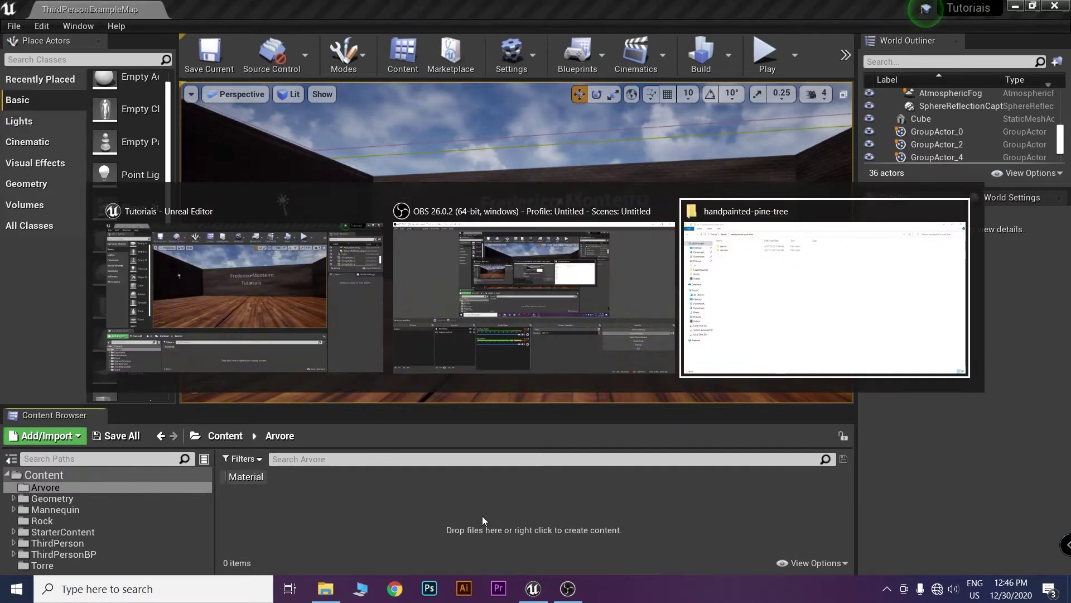
double_click(167, 92)
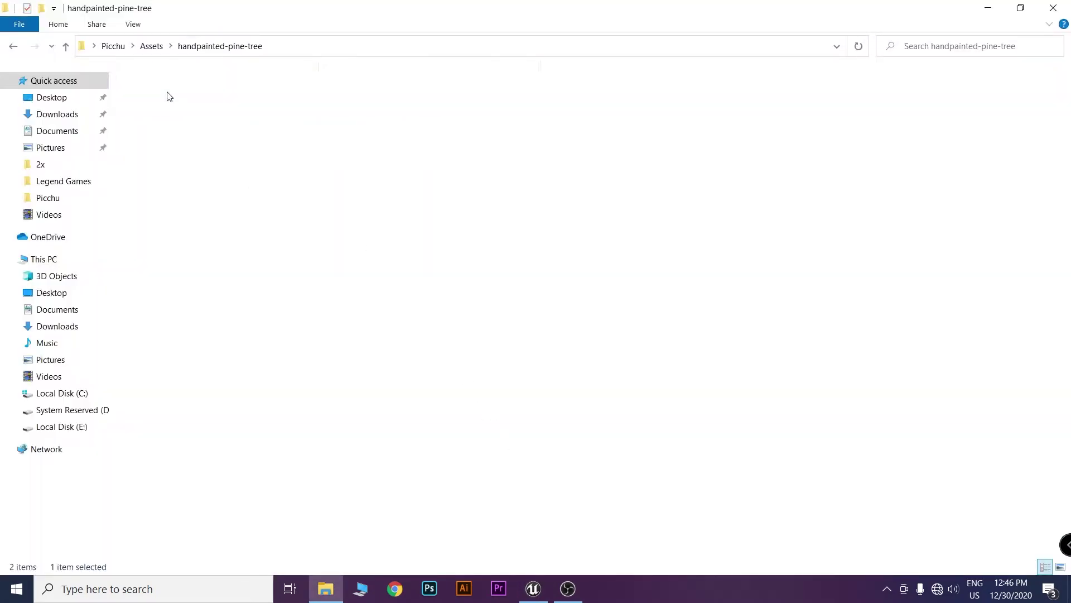
mouse_move(167, 93)
mouse_down()
mouse_move(435, 244)
mouse_move(464, 403)
mouse_up()
key(alt+Tab)
drag(409, 518, 400, 511)
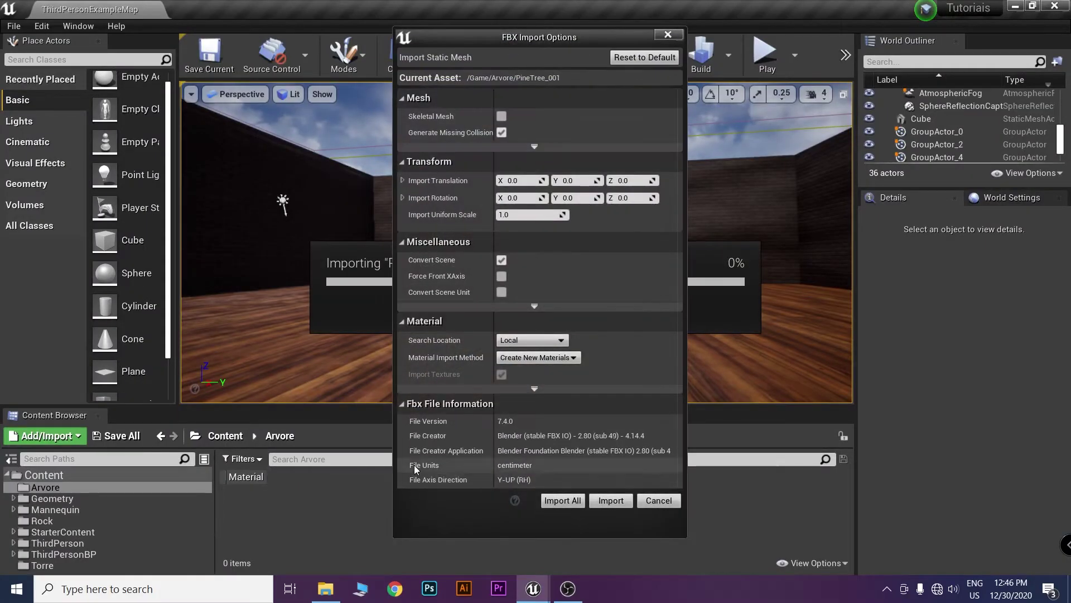
click(568, 500)
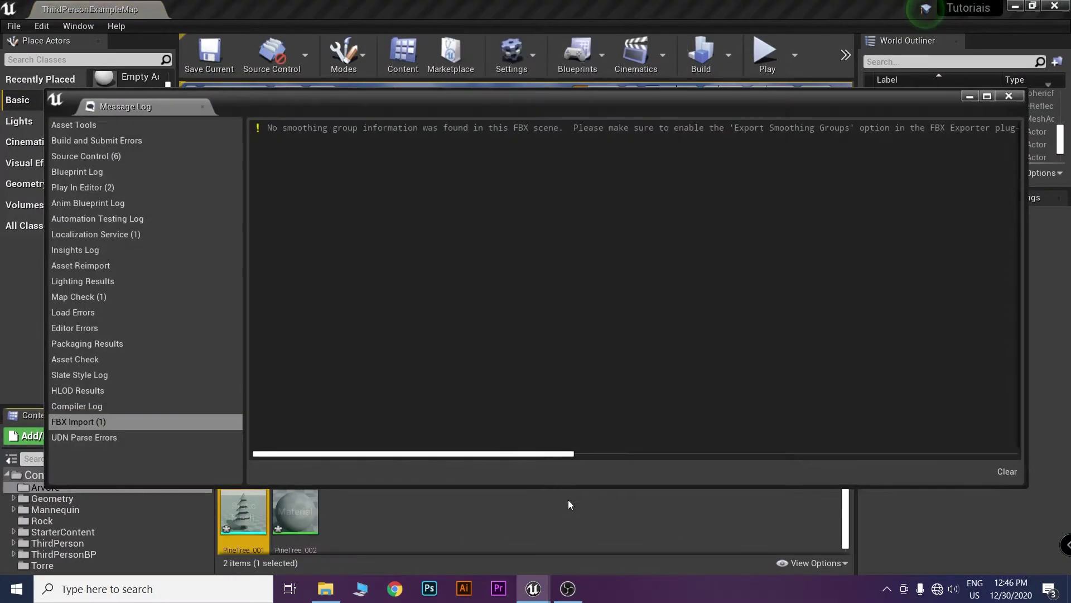
click(1008, 96)
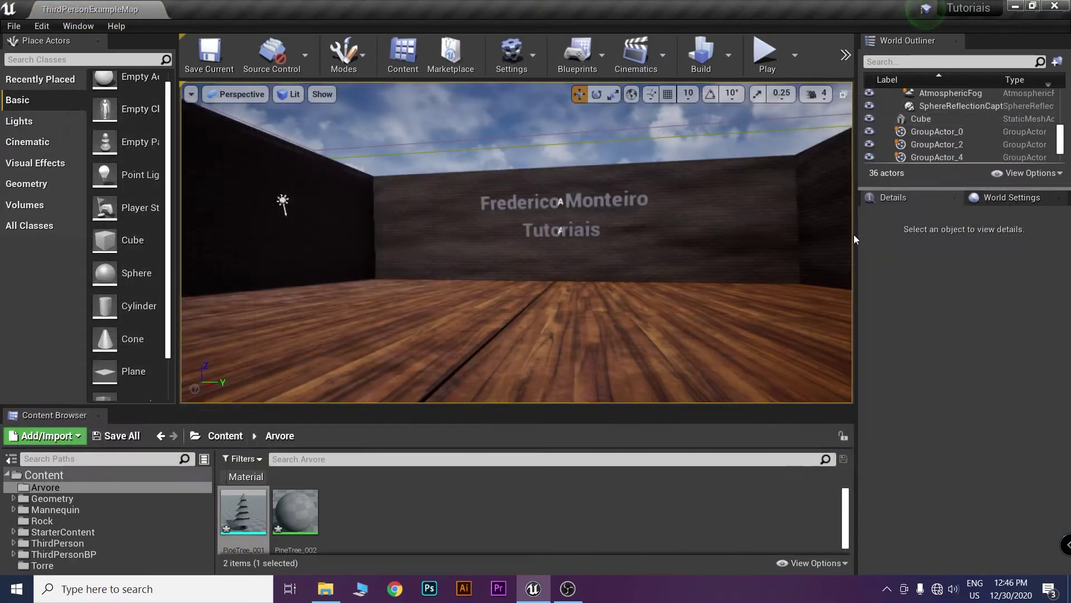
Import the PineTree_0012 texture from the textures folder into Arvore
key(alt+Tab)
click(634, 368)
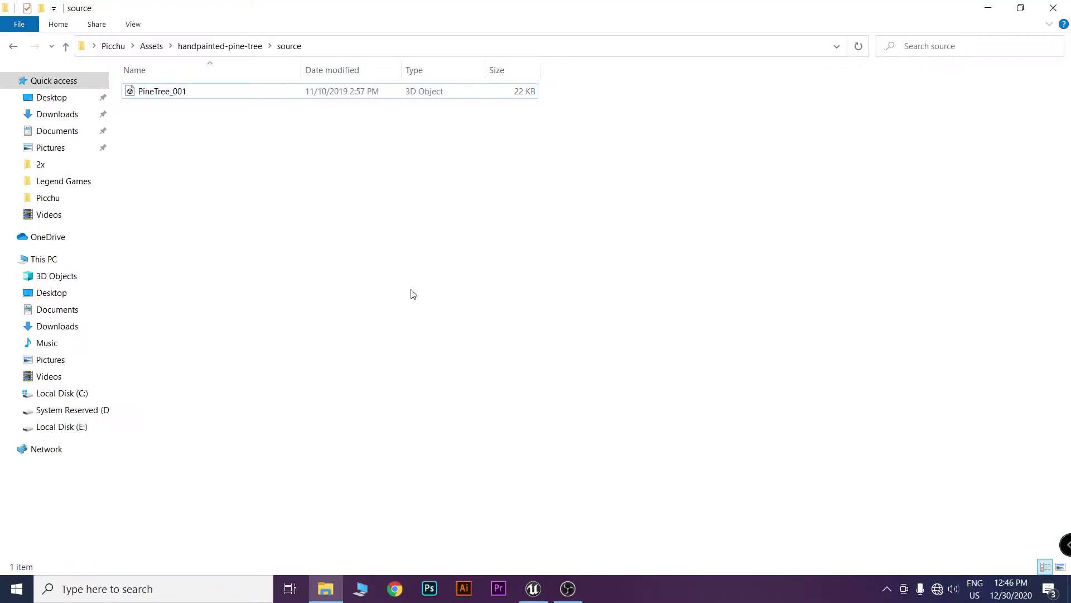
key(alt+Up)
double_click(172, 110)
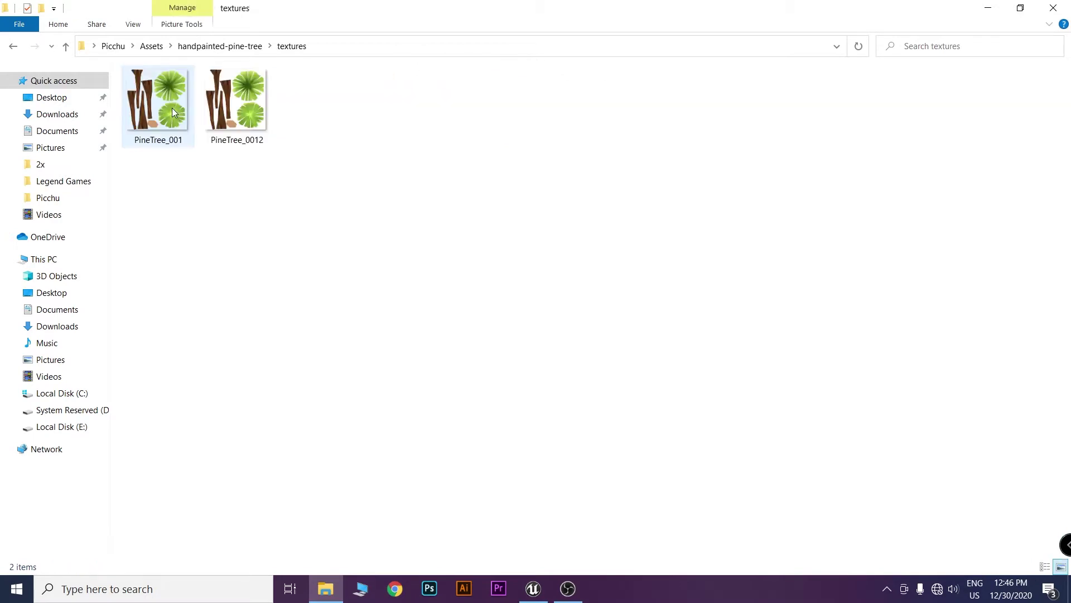
key(alt+Tab)
mouse_move(245, 103)
mouse_down()
mouse_move(398, 264)
mouse_move(492, 504)
mouse_move(479, 517)
mouse_up()
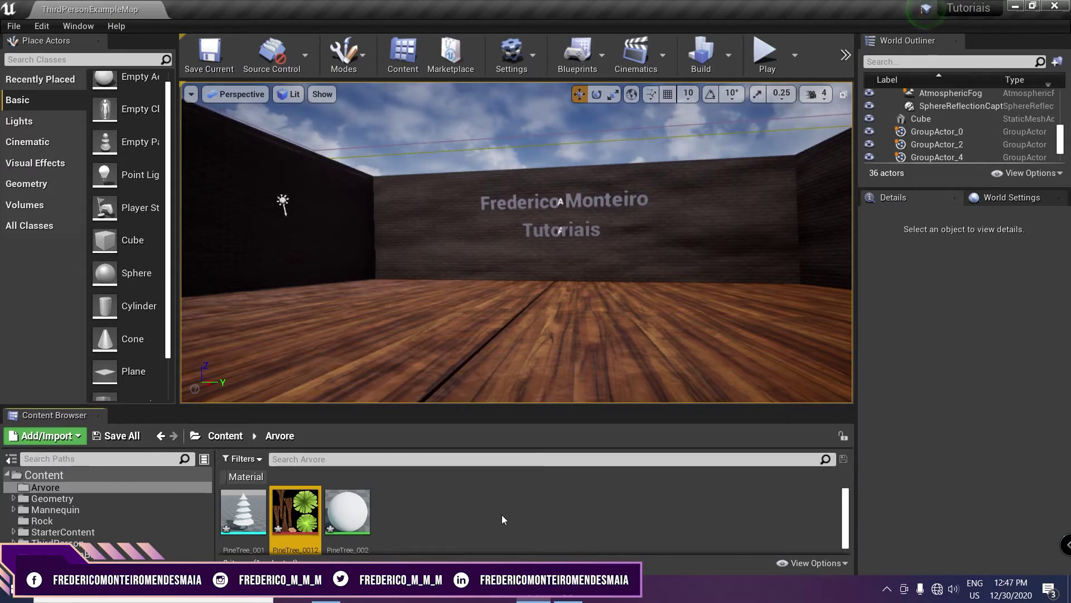
Delete the Param colour node from the PineTree_002 material graph
double_click(348, 511)
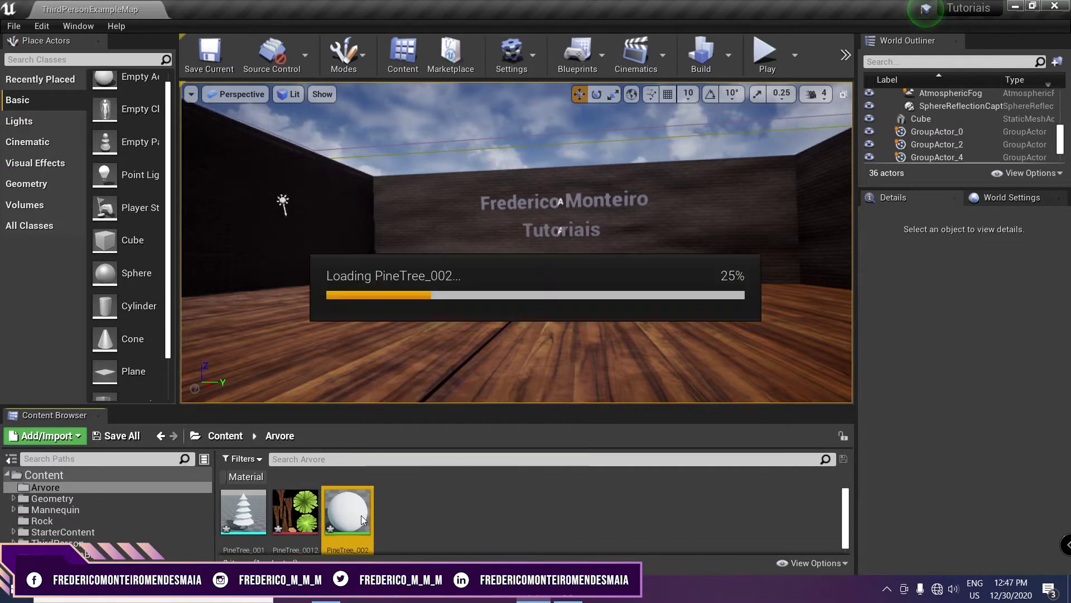
drag(521, 91, 676, 131)
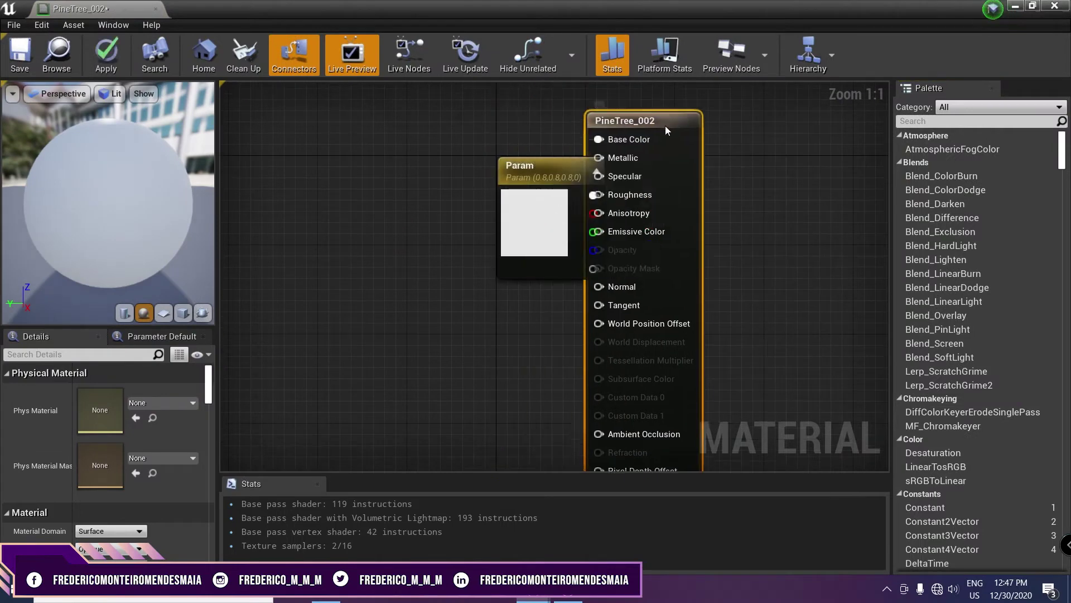
click(577, 171)
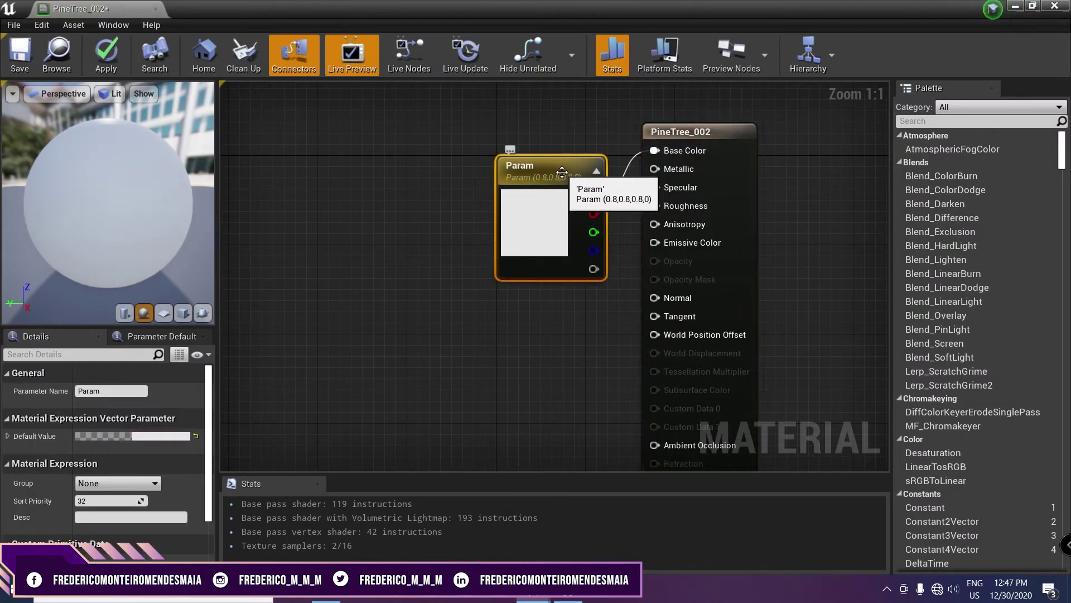
key(Delete)
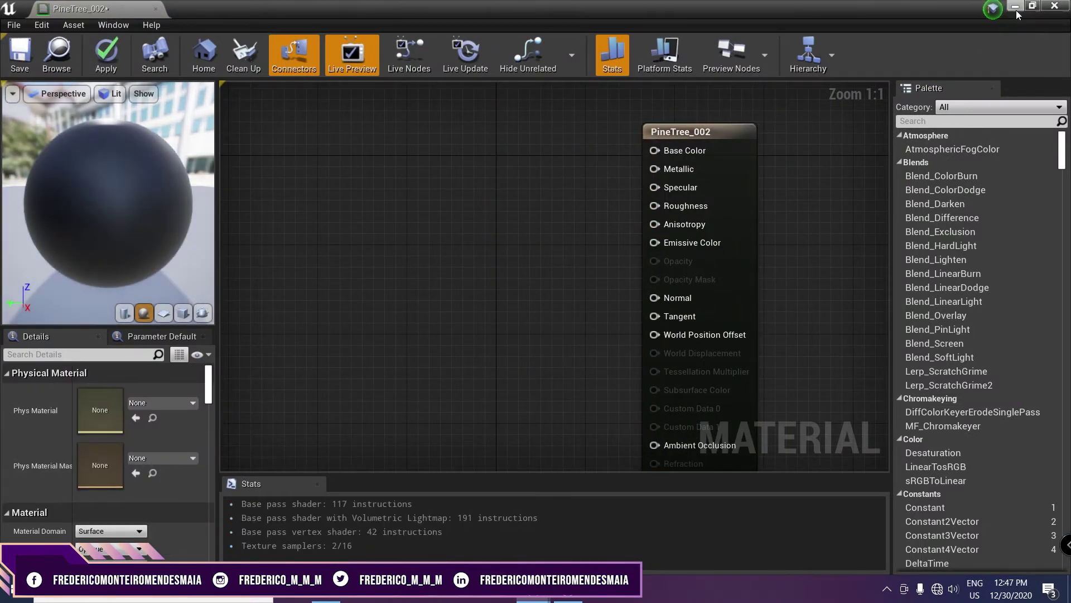
Add a PineTree_0012 texture sample feeding Base Color and save the material
click(1016, 8)
mouse_move(296, 510)
mouse_down()
mouse_move(469, 305)
mouse_move(407, 223)
mouse_up()
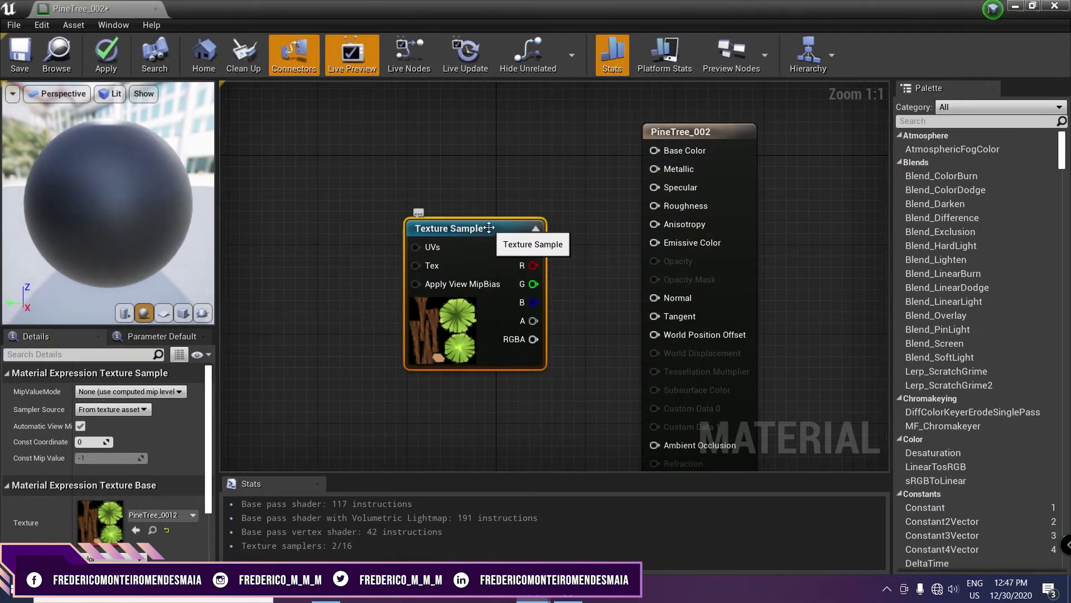
mouse_move(533, 247)
mouse_down()
mouse_move(493, 241)
mouse_move(654, 150)
mouse_up()
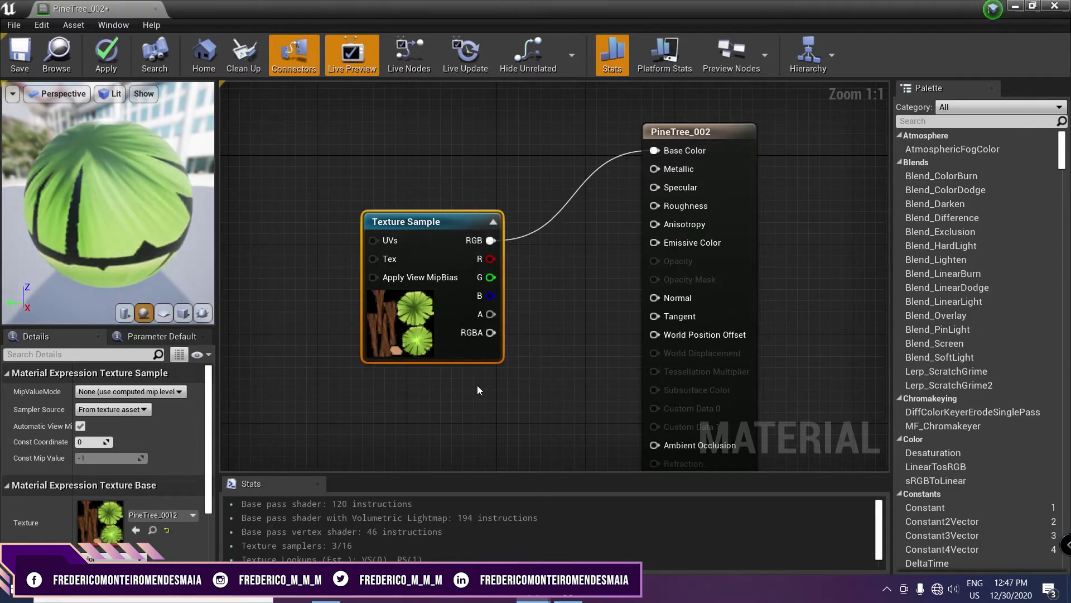
click(19, 57)
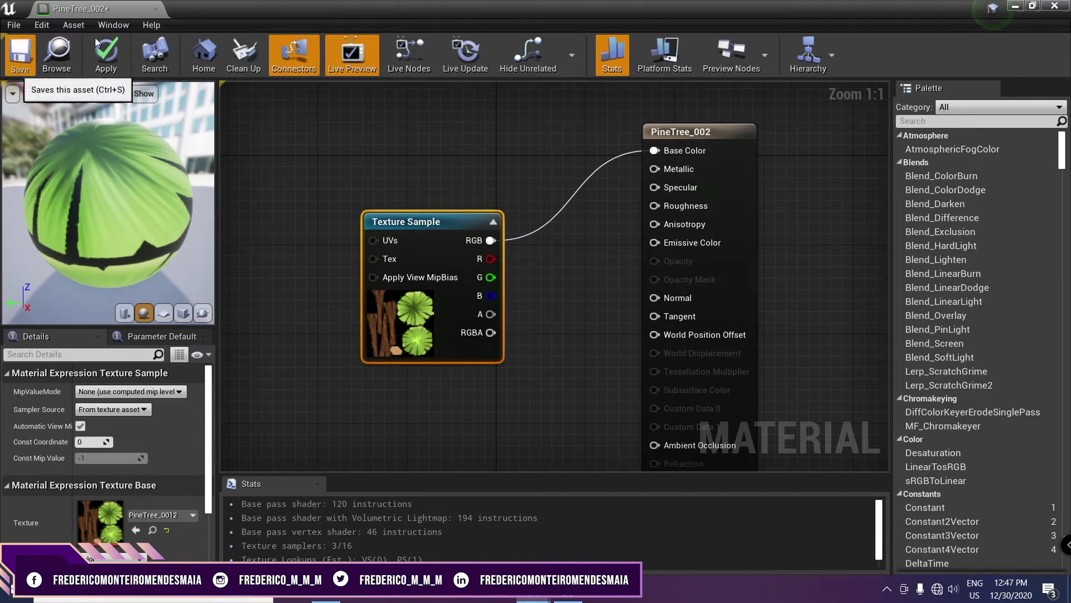
Place the PineTree_001 mesh in the middle of the wooden floor
click(152, 11)
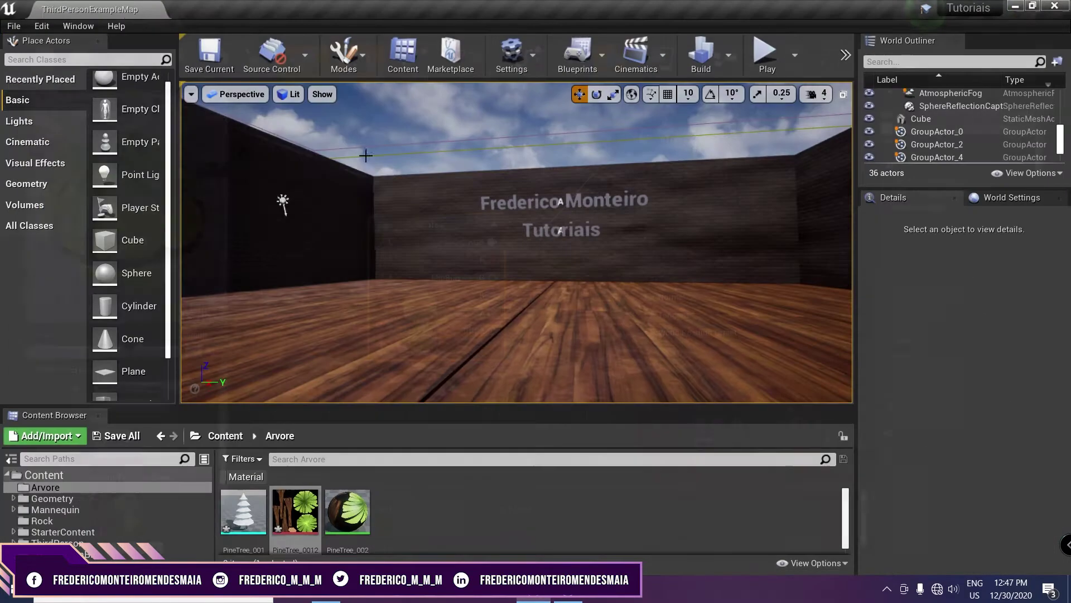
click(239, 512)
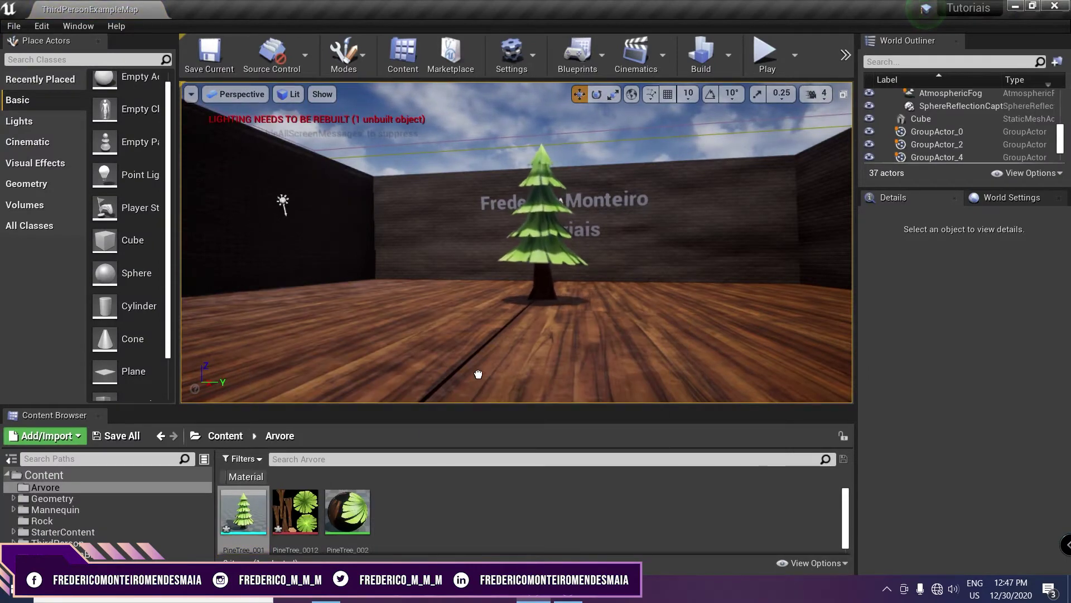
drag(239, 512, 476, 379)
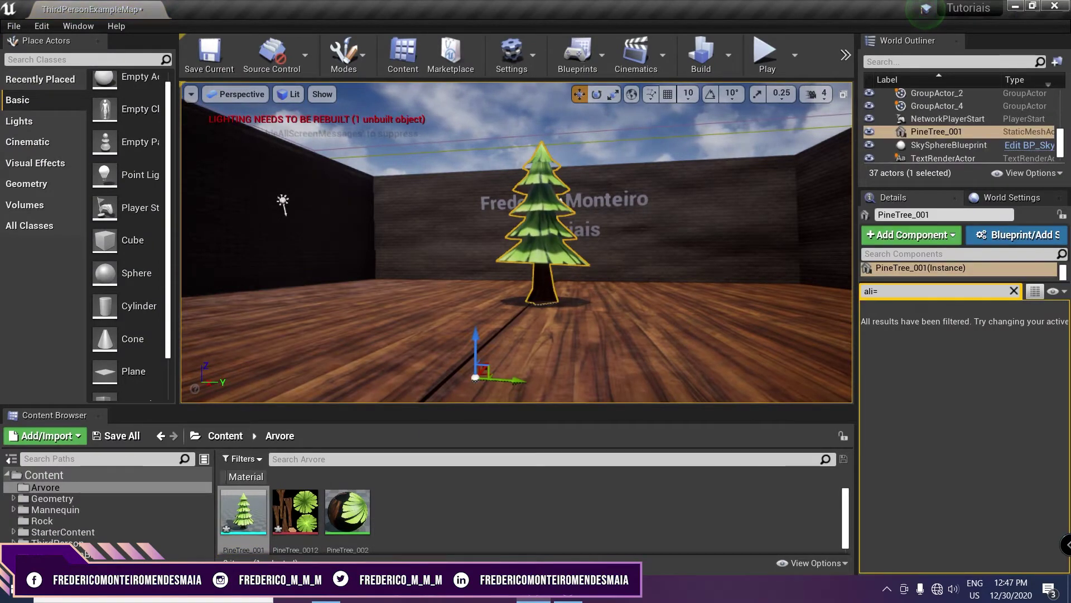
right_drag(627, 258, 627, 234)
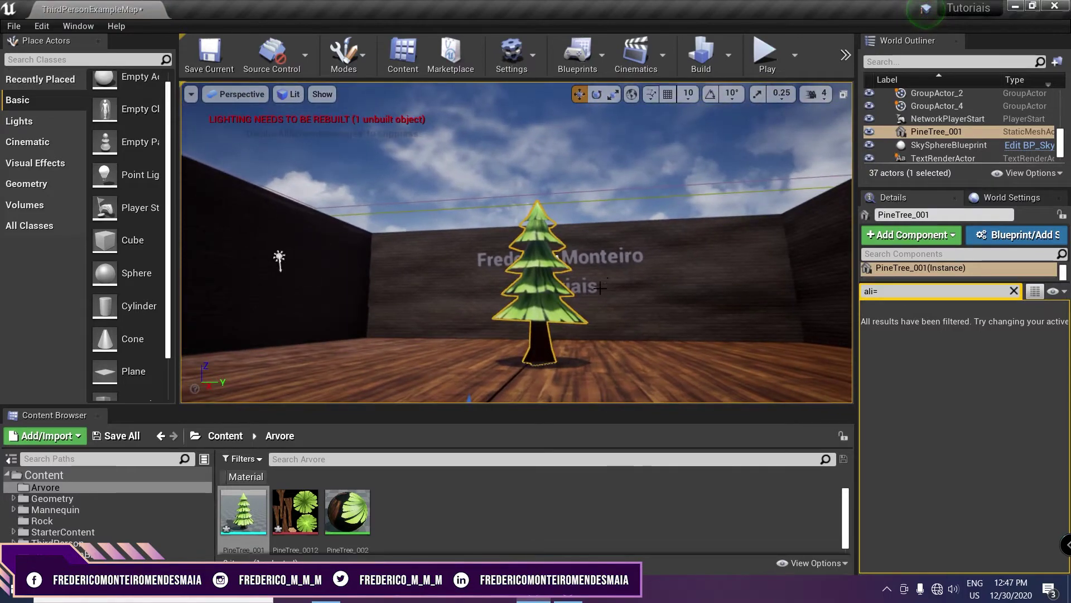
Play-test briefly, running the character toward the pine tree, then stop
click(764, 50)
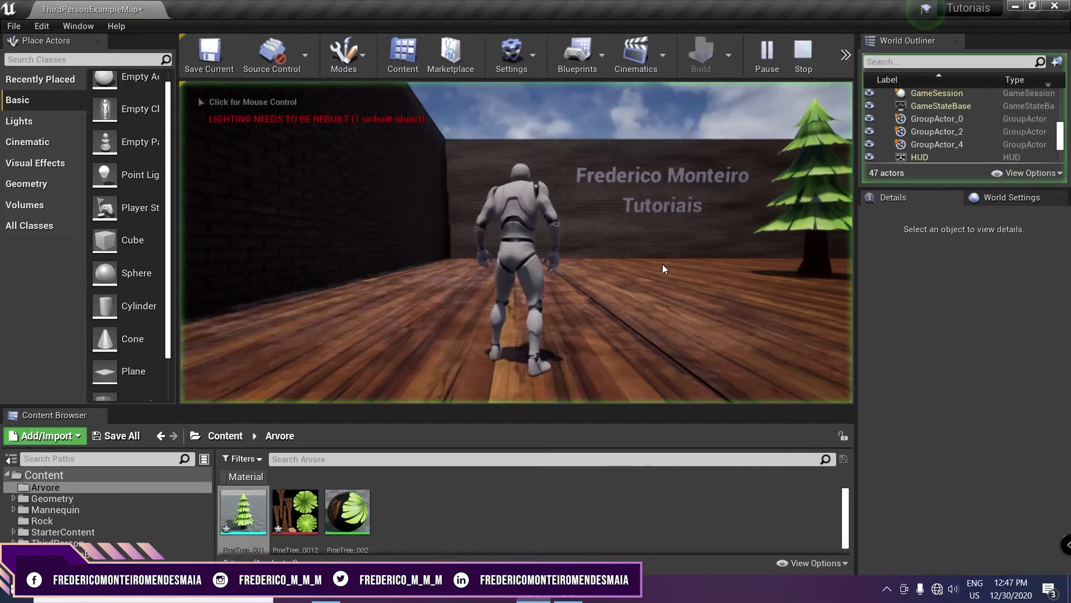
key(w)
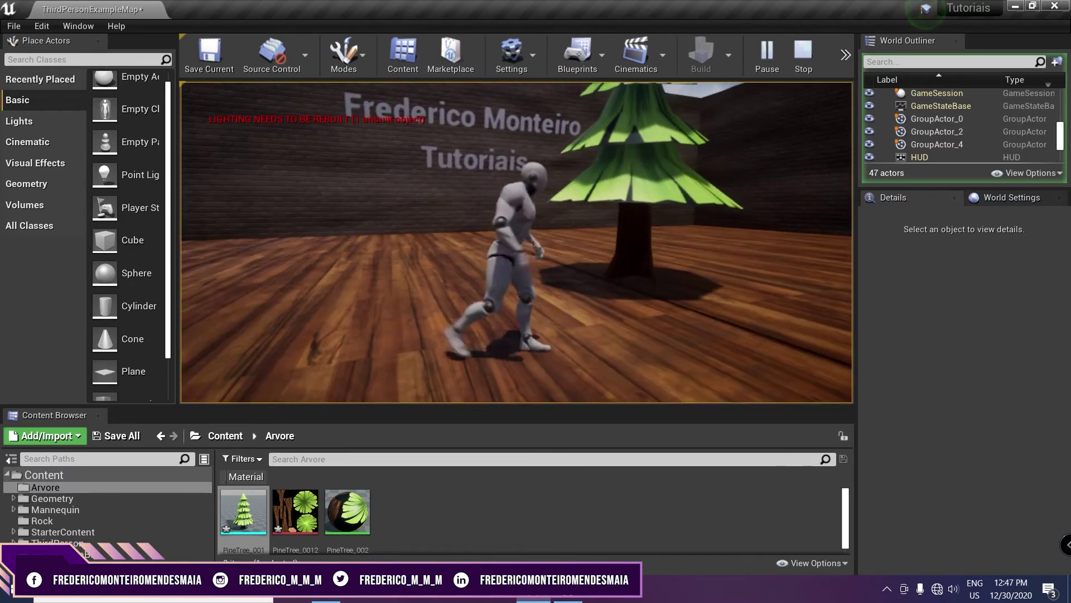
key(Escape)
right_drag(687, 215, 572, 203)
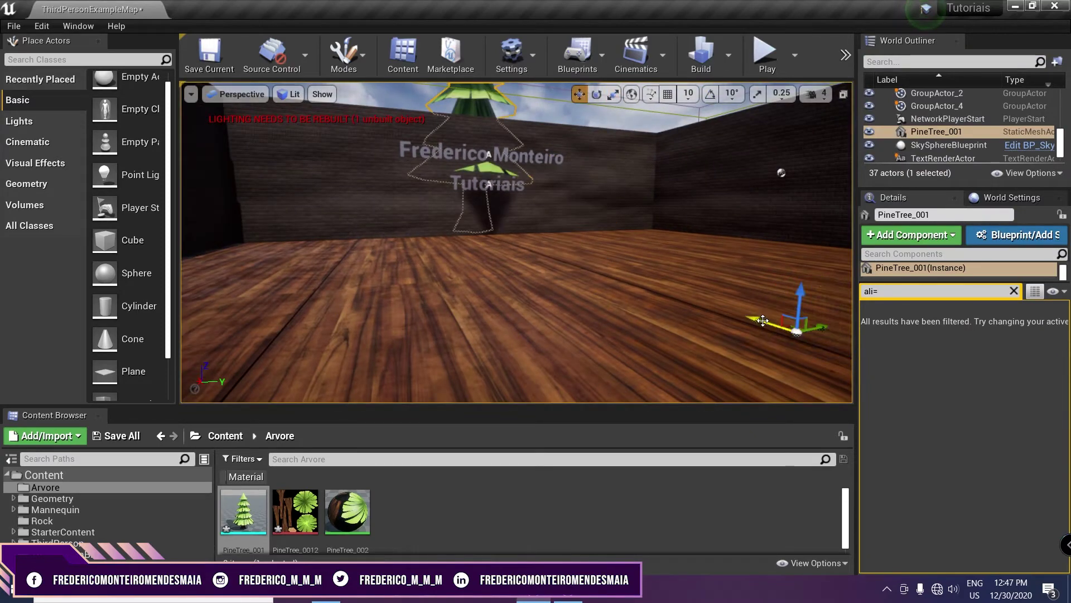
Play again, run the character around the pine tree with WASD, then stop
key(alt+p)
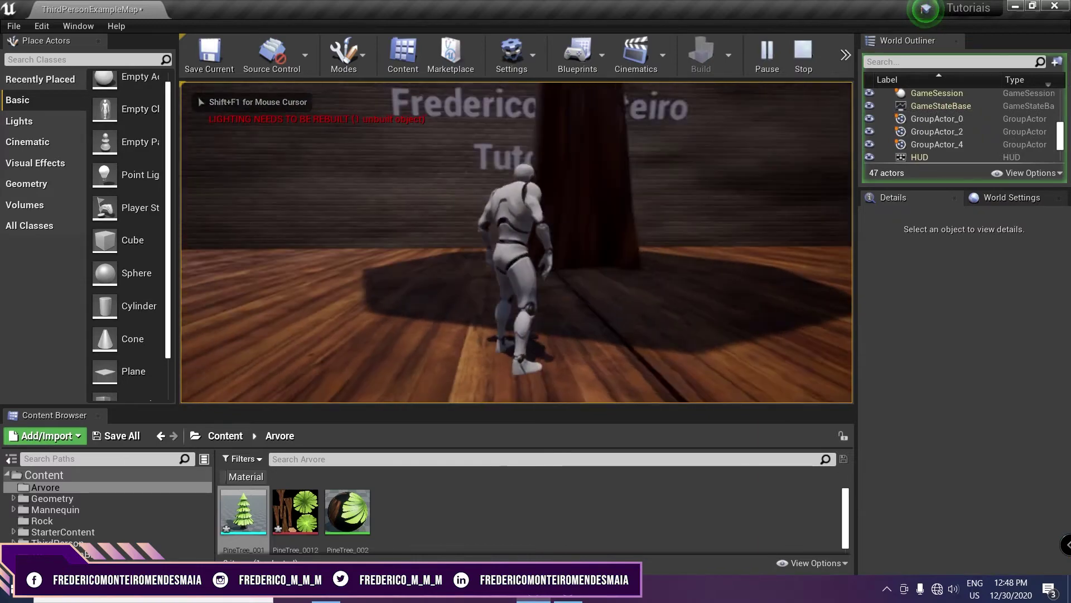
key(a)
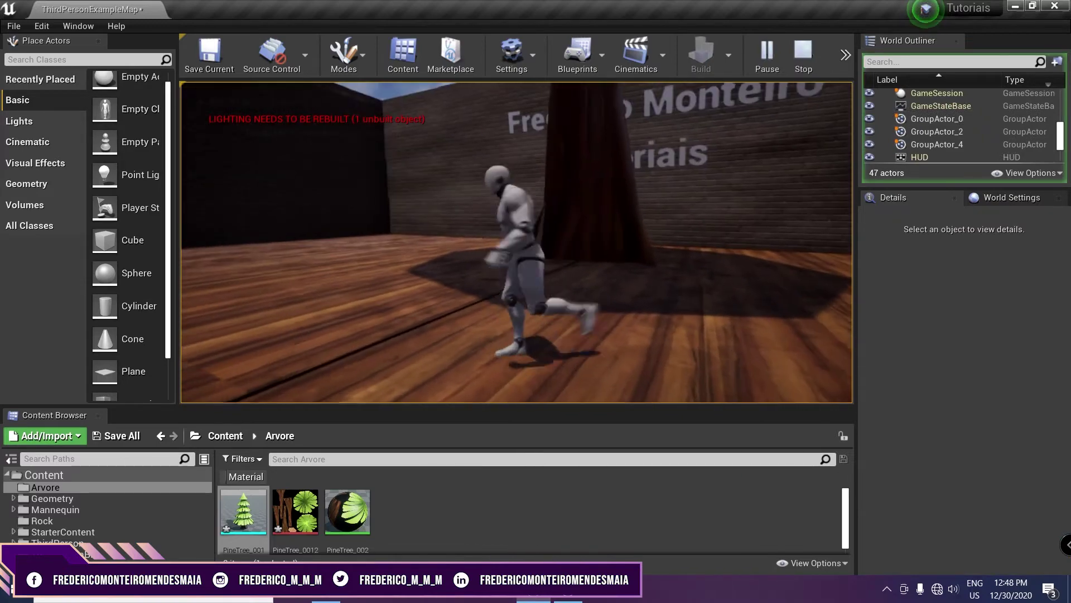
key(w)
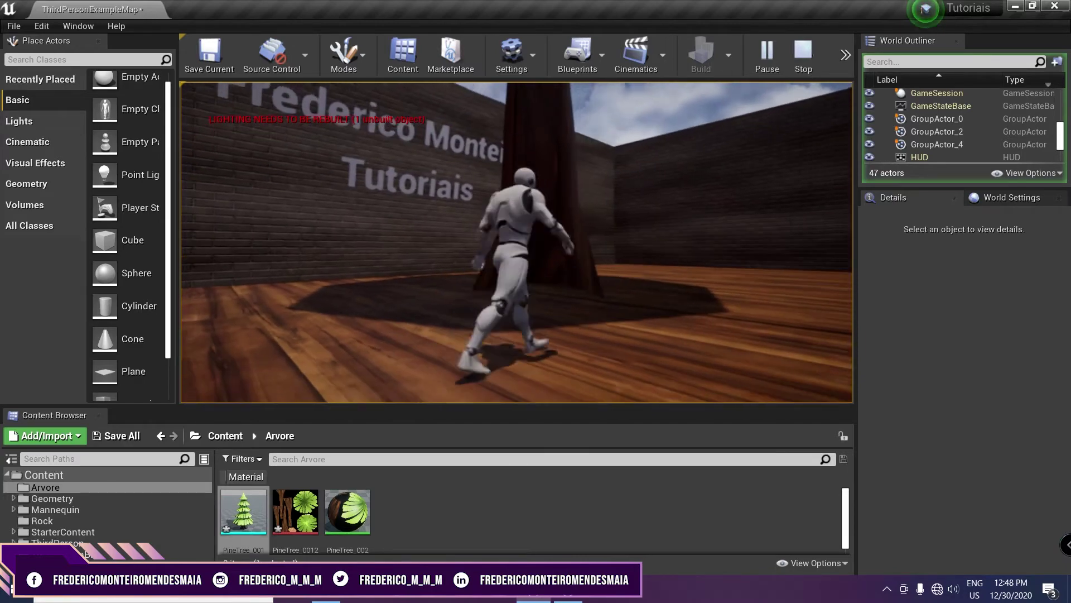
key(w)
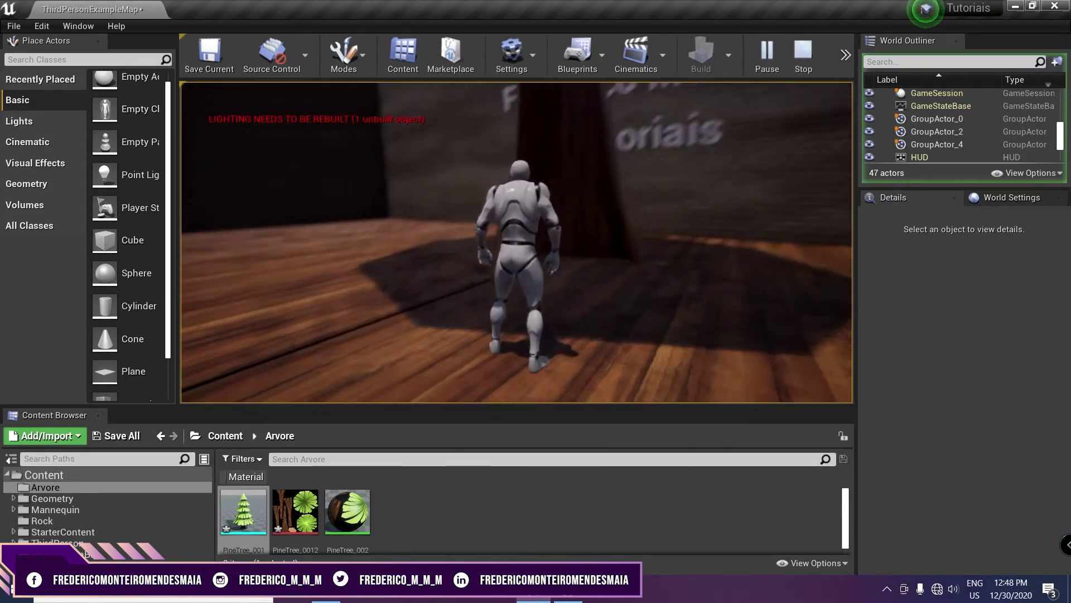
key(w)
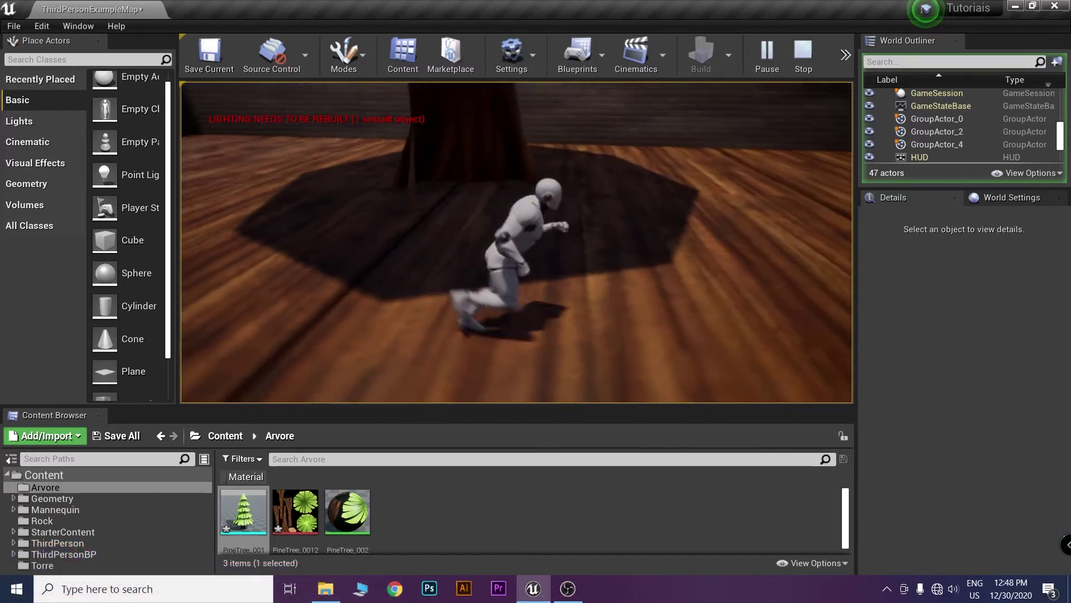
key(s)
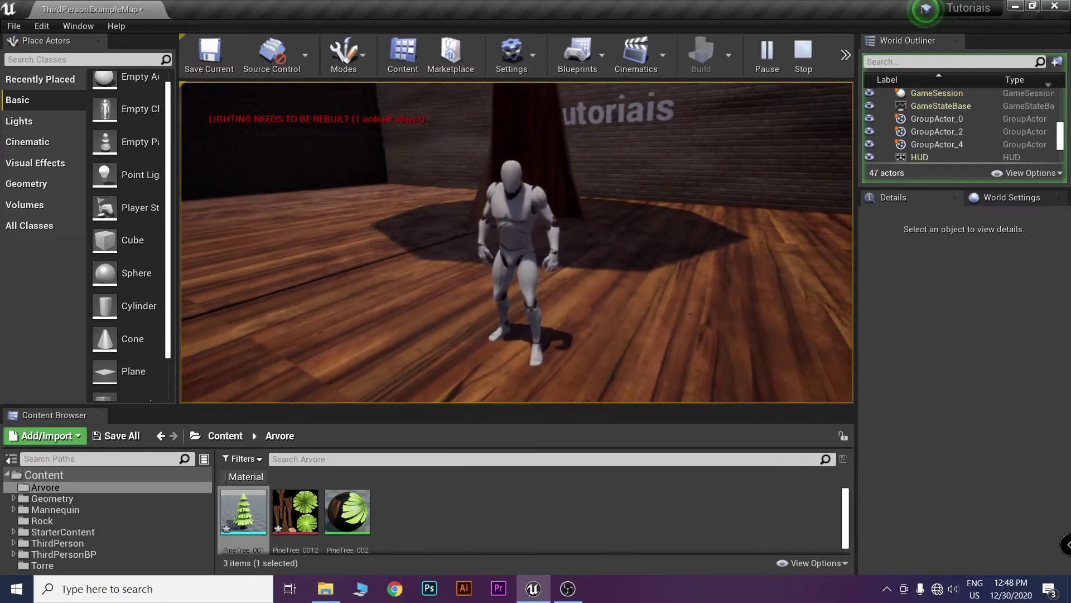
key(Escape)
Open PineTree_001 in the mesh editor, show Simple Collision, and select its convex hull
key(f)
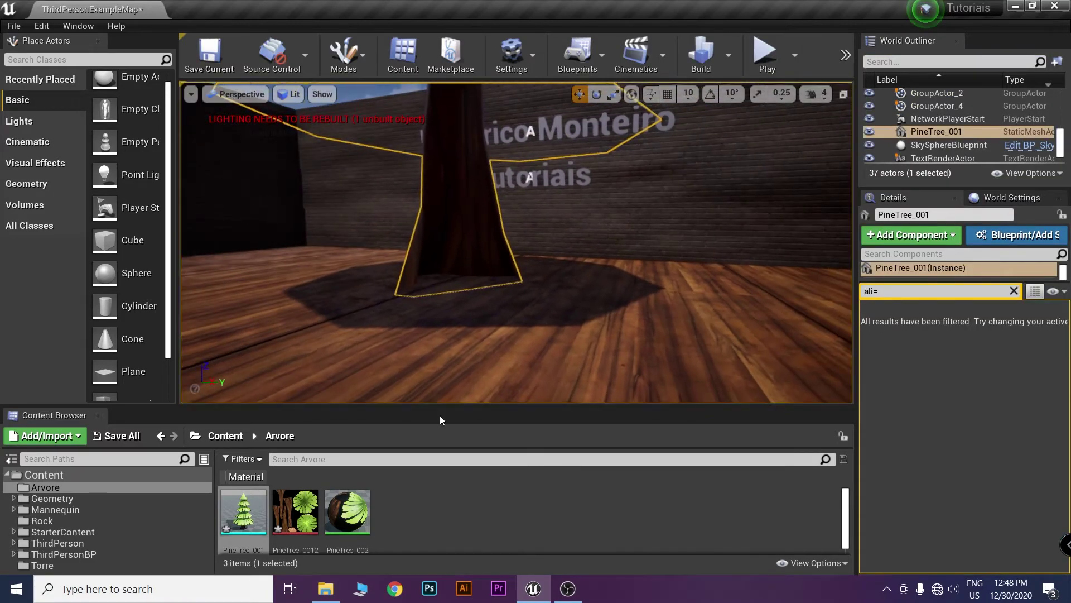
double_click(244, 510)
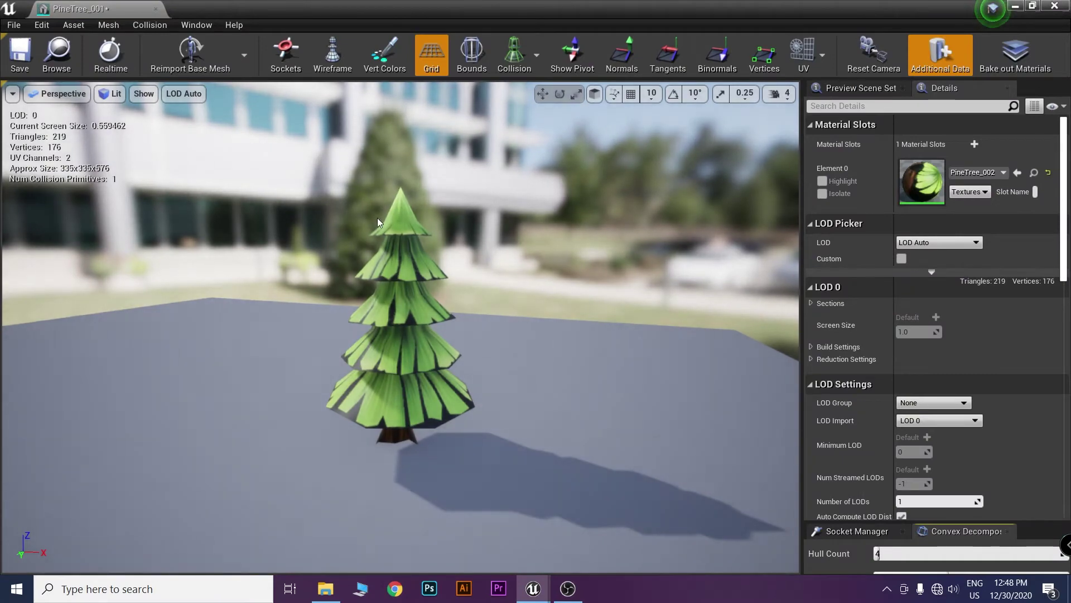
click(534, 55)
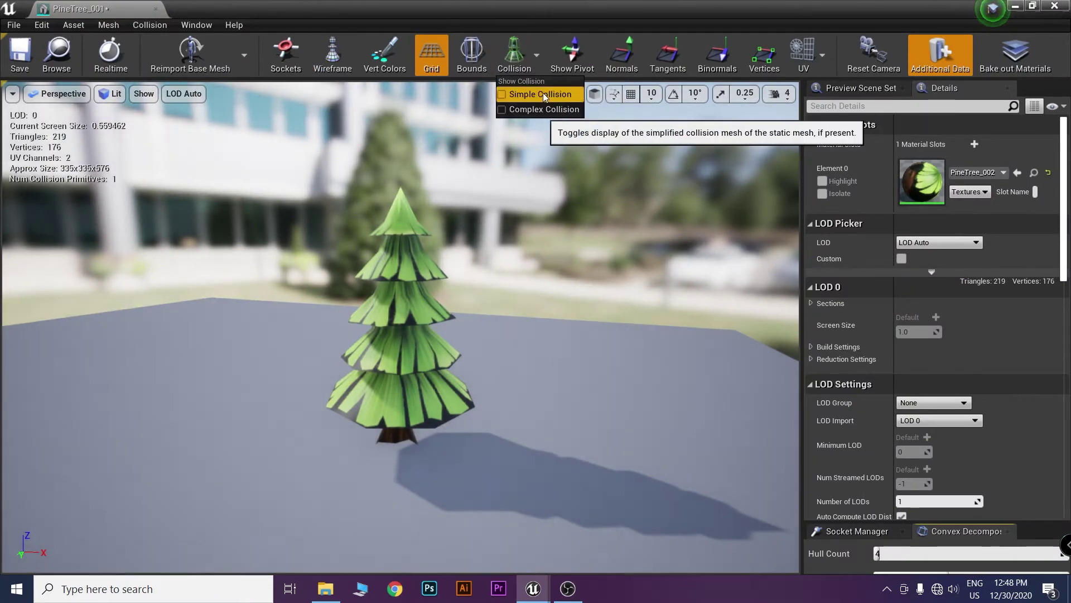
click(543, 93)
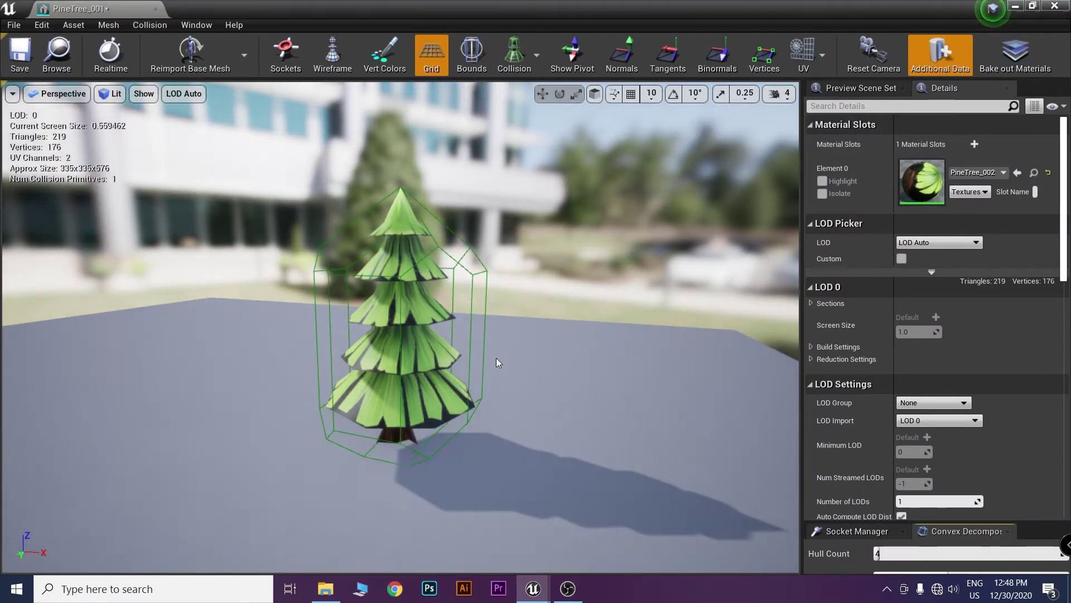
mouse_move(497, 360)
mouse_down()
mouse_move(536, 357)
mouse_move(493, 368)
mouse_up()
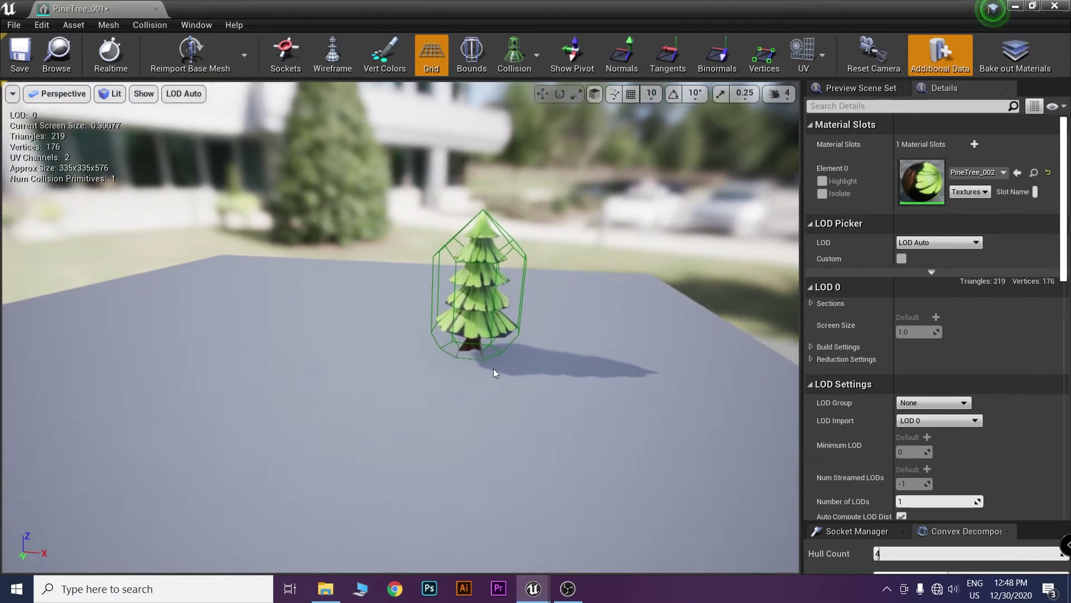
click(520, 255)
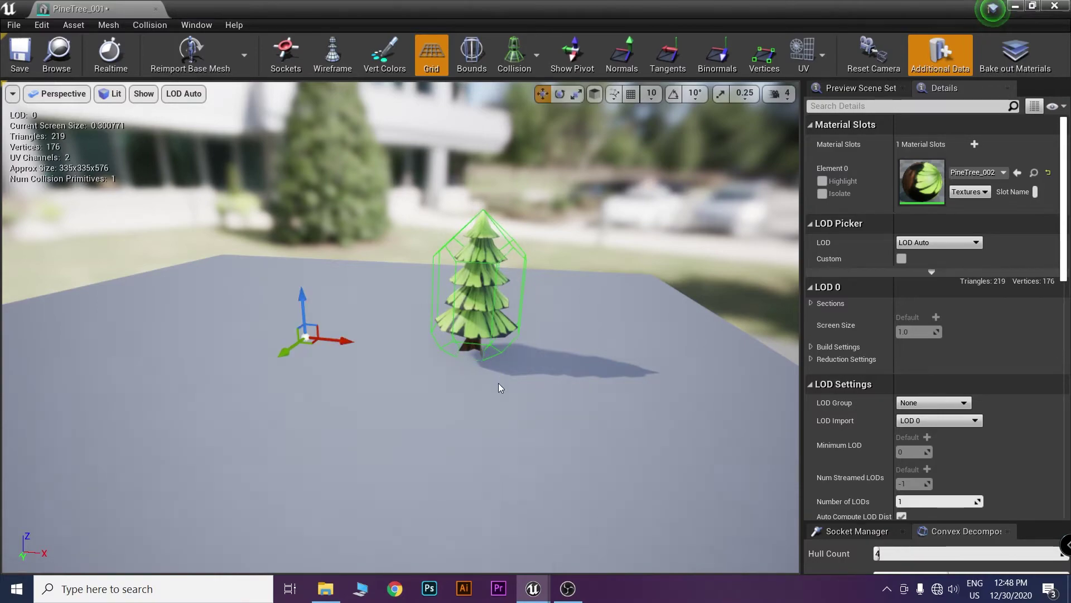
mouse_move(497, 383)
mouse_down()
mouse_move(498, 312)
mouse_move(498, 391)
mouse_move(451, 310)
mouse_up()
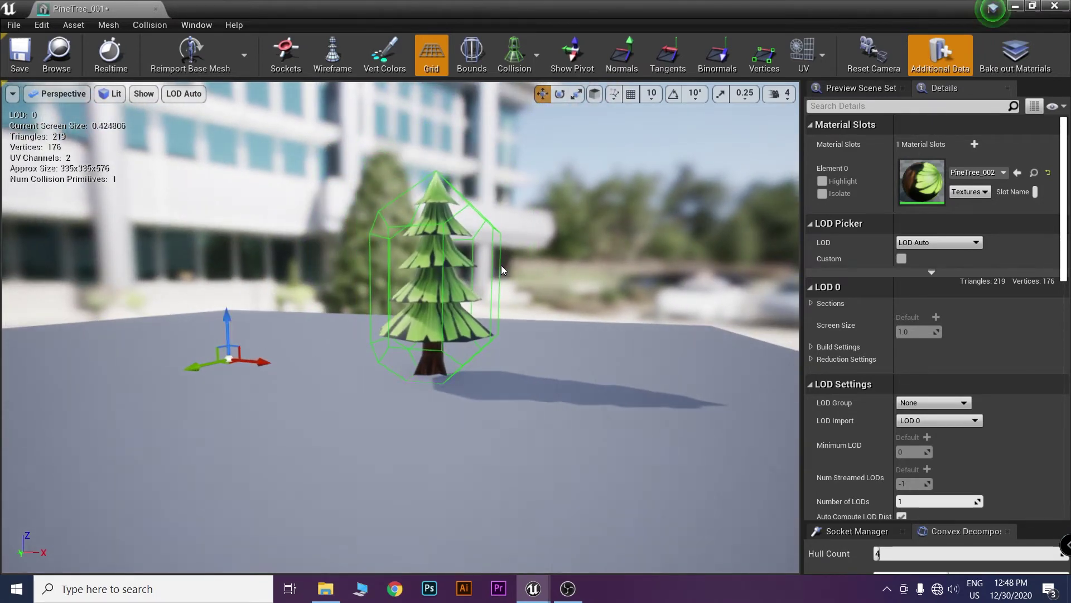
Raise the convex collision hull and rescale it to fit snugly around the foliage
key(ctrl+z)
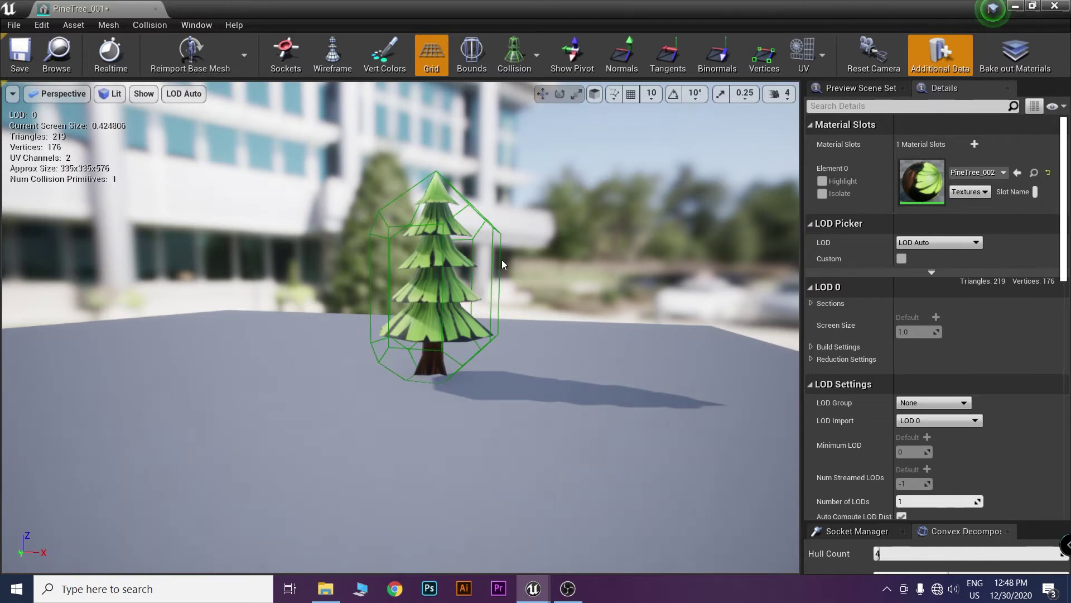
key(ctrl+y)
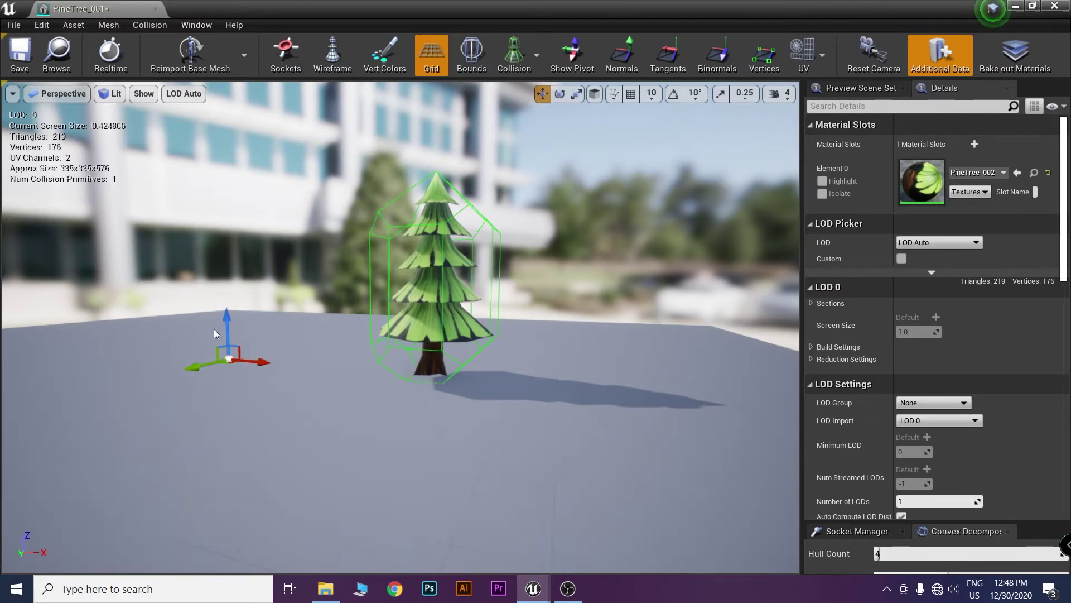
drag(222, 317, 234, 287)
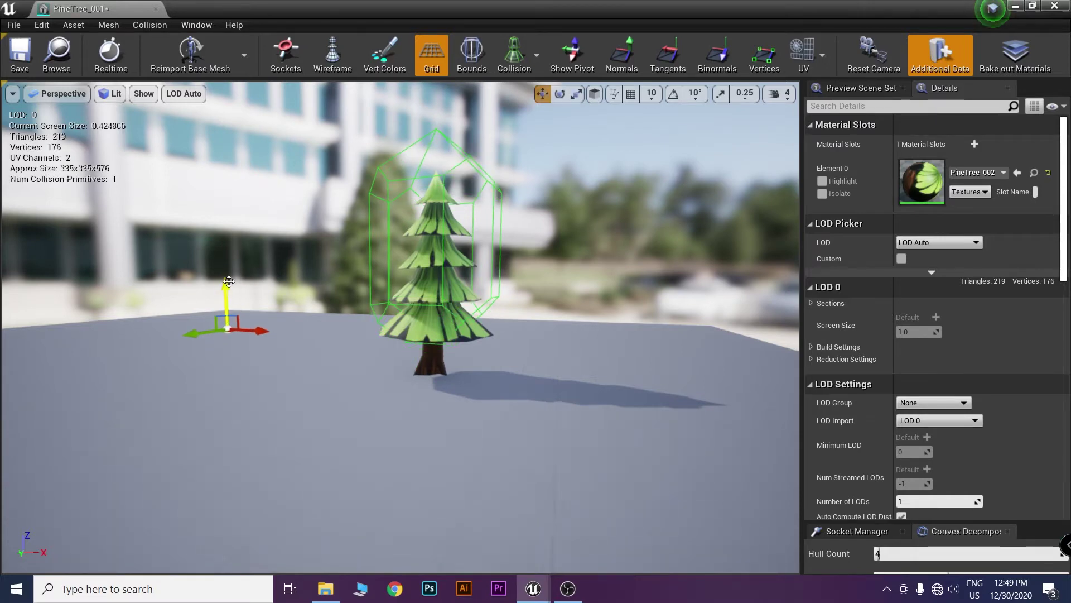
key(e)
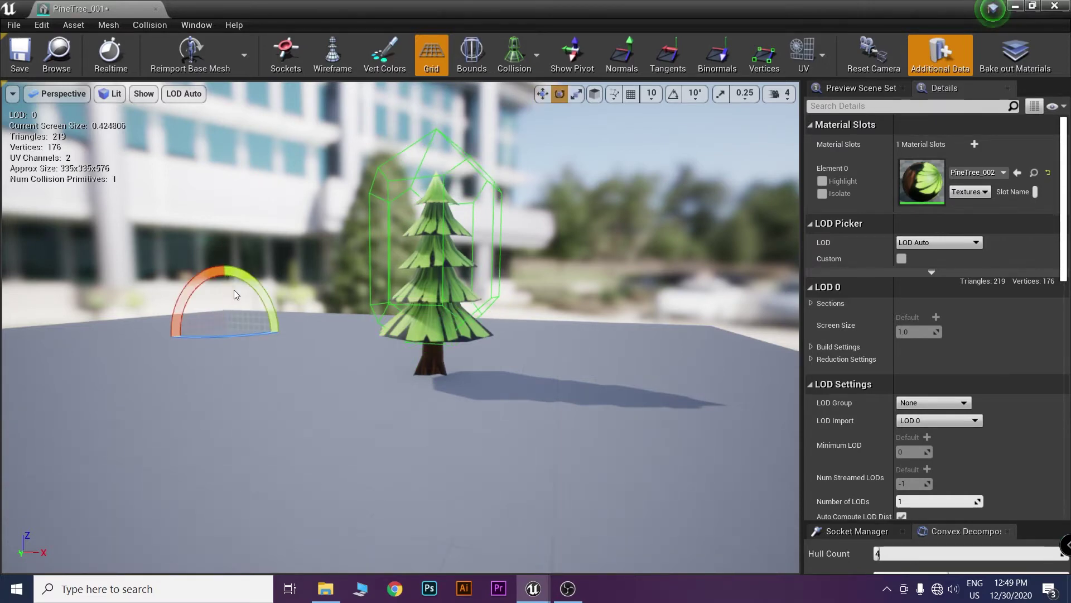
key(r)
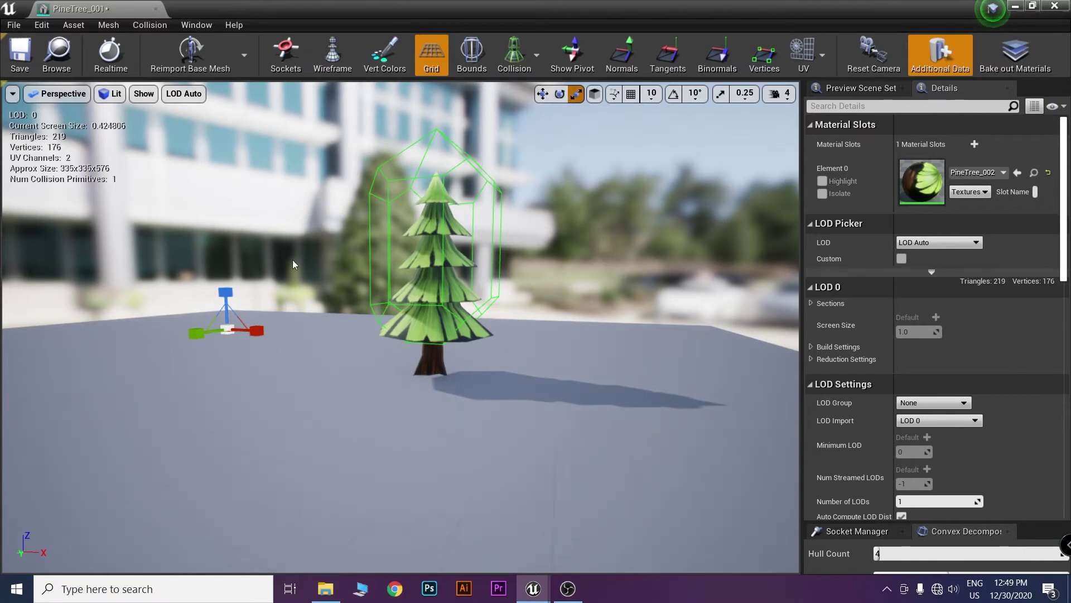
drag(229, 298, 229, 318)
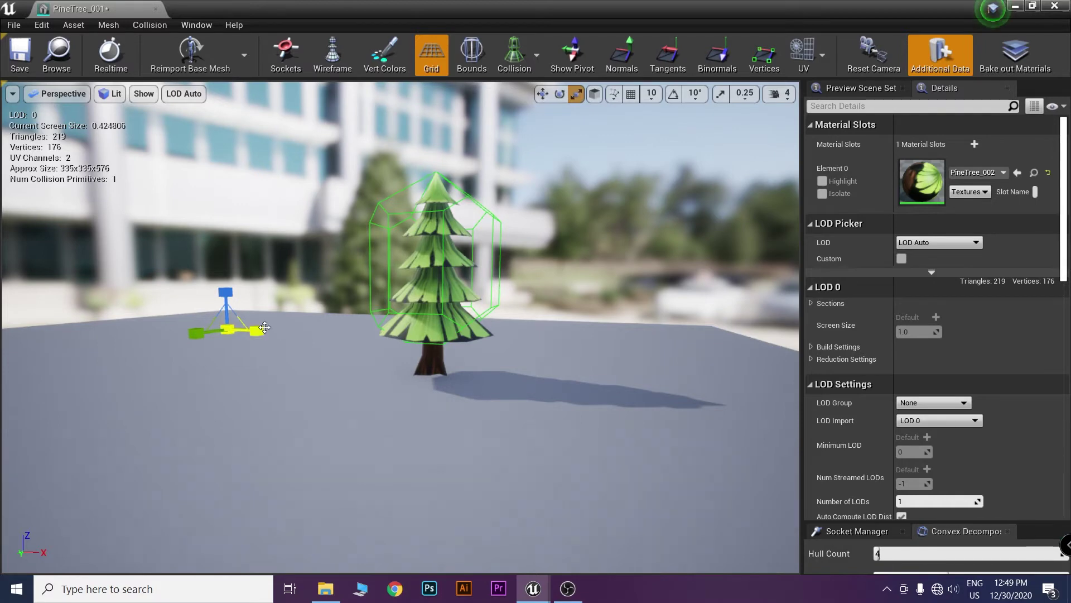
drag(264, 327, 282, 338)
key(w)
mouse_move(304, 350)
right_down()
mouse_move(240, 350)
mouse_move(531, 404)
right_up()
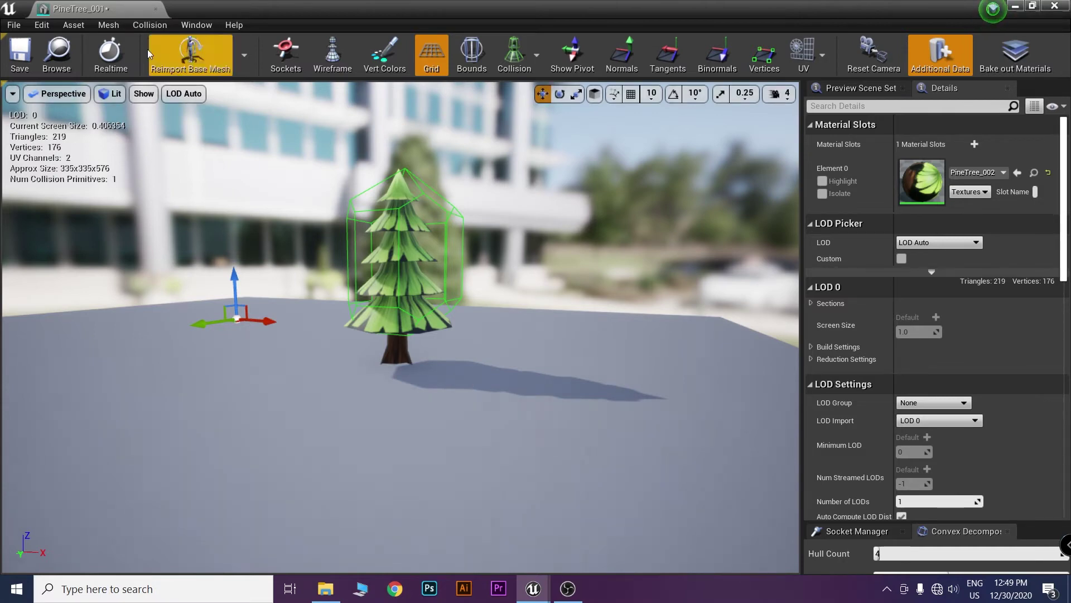
Add a box collision to the PineTree_001 mesh
click(144, 25)
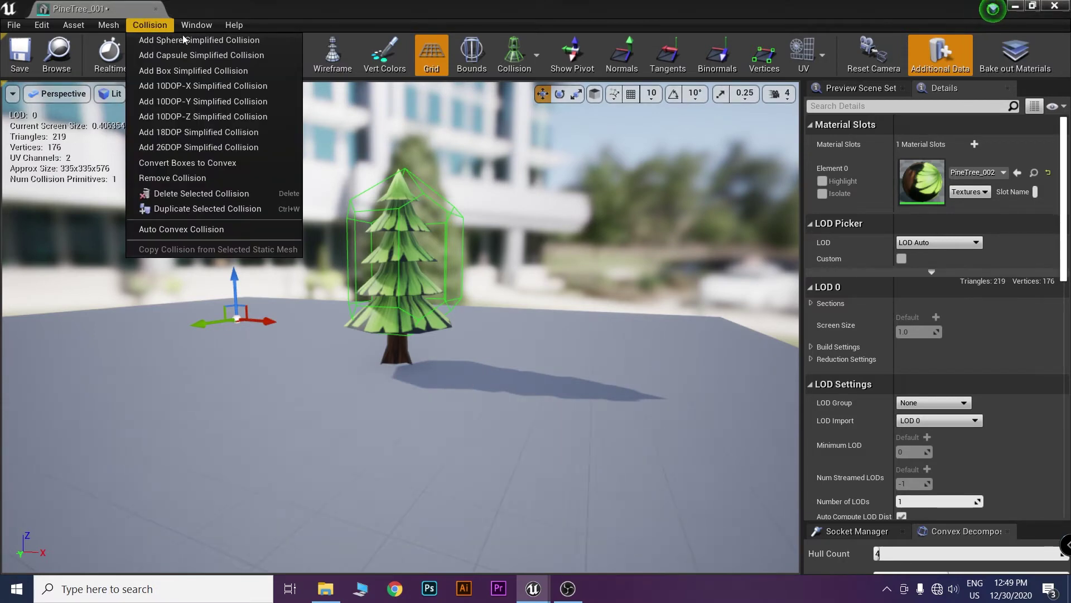
click(188, 73)
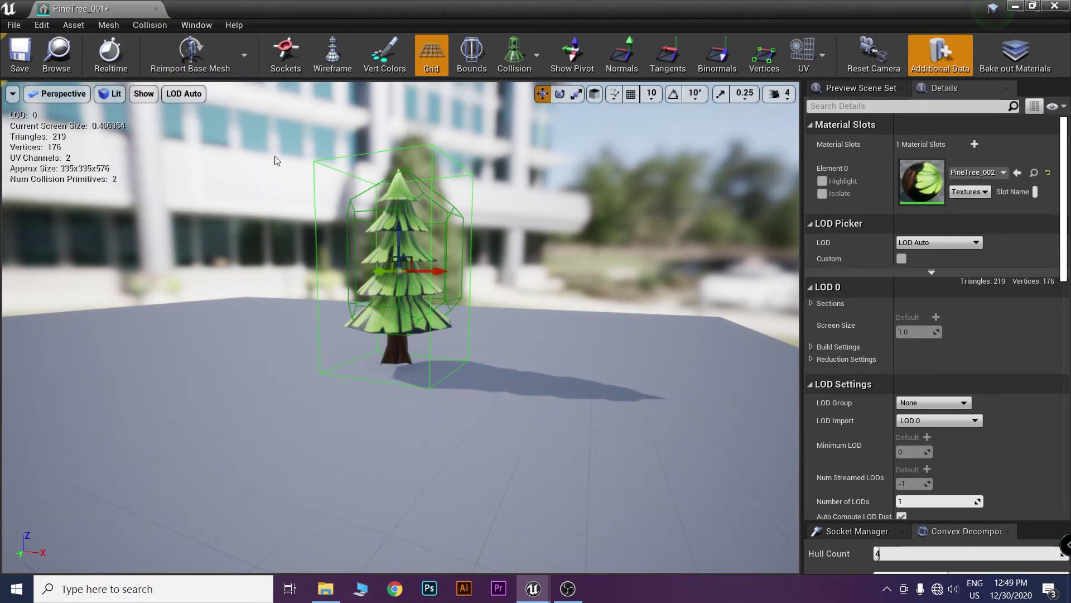
key(e)
key(w)
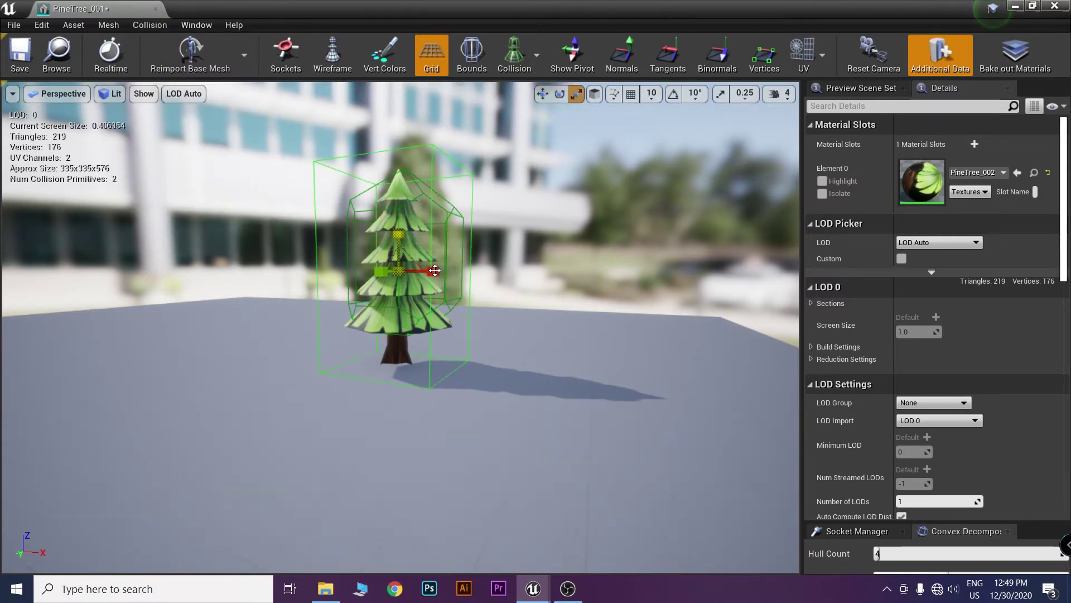
key(r)
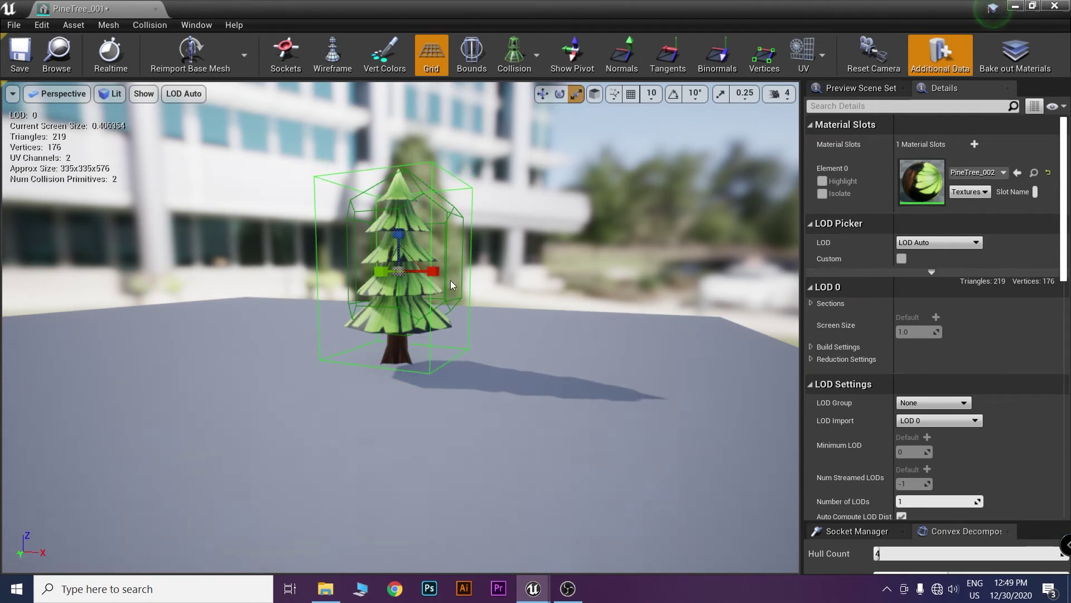
Narrow the box collision along X to fit around the trunk
mouse_move(433, 272)
mouse_down()
mouse_move(415, 272)
mouse_move(454, 292)
mouse_move(413, 271)
mouse_up()
mouse_move(391, 391)
right_down()
mouse_move(290, 368)
mouse_move(477, 251)
right_up()
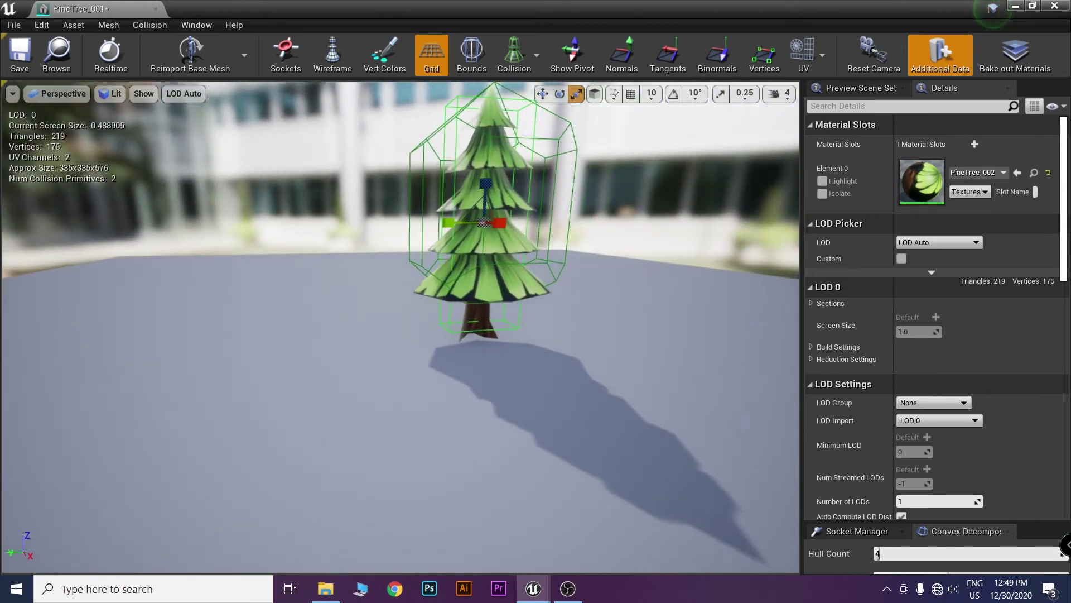
mouse_move(452, 222)
mouse_down()
mouse_move(435, 224)
mouse_move(493, 222)
mouse_up()
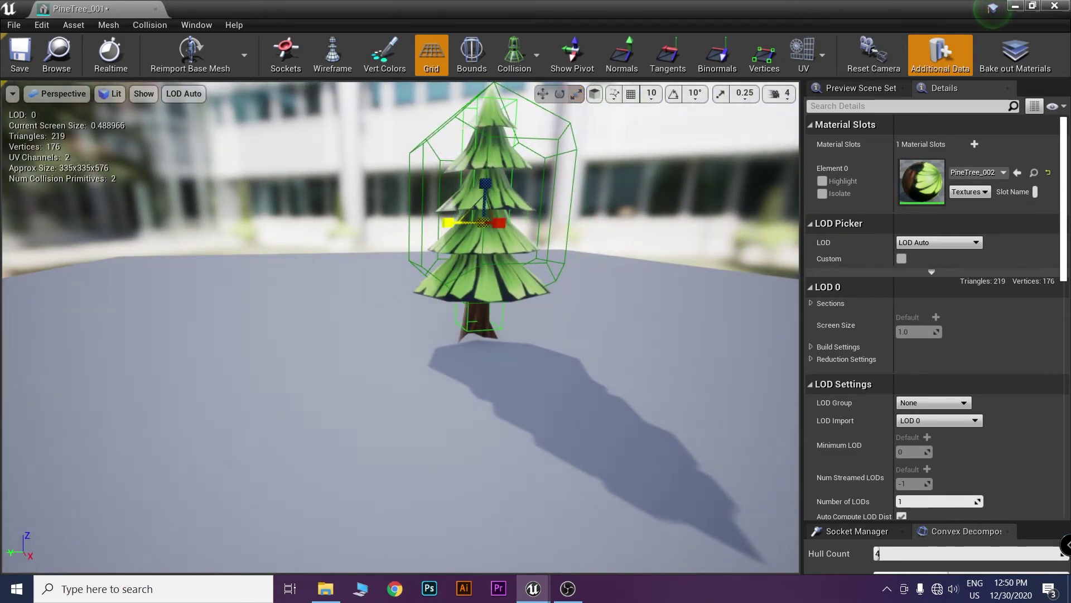
mouse_move(504, 226)
right_down()
mouse_move(491, 235)
mouse_move(534, 235)
right_up()
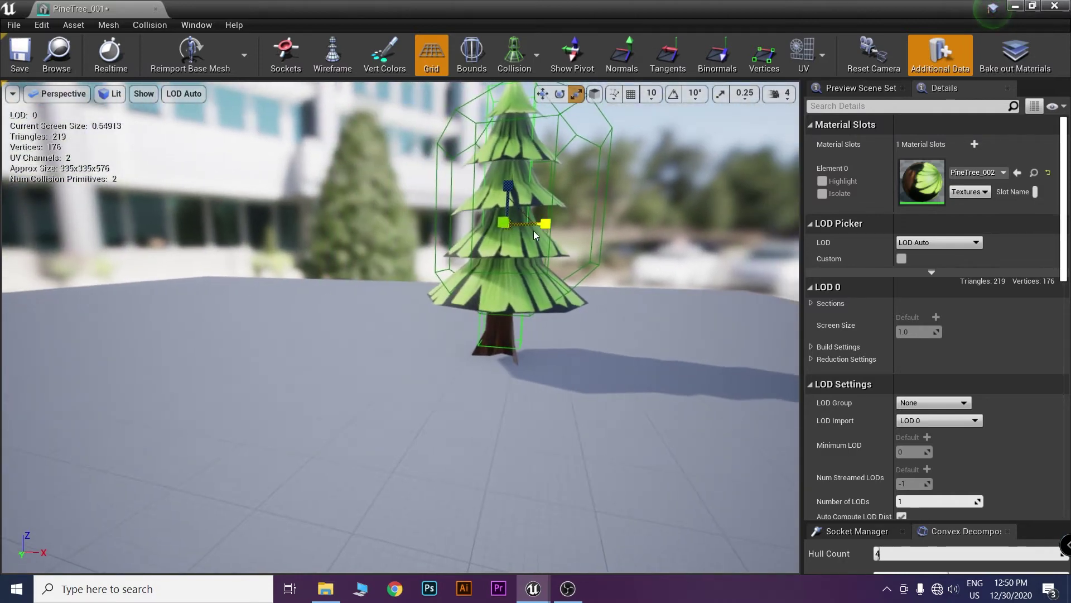
key(w)
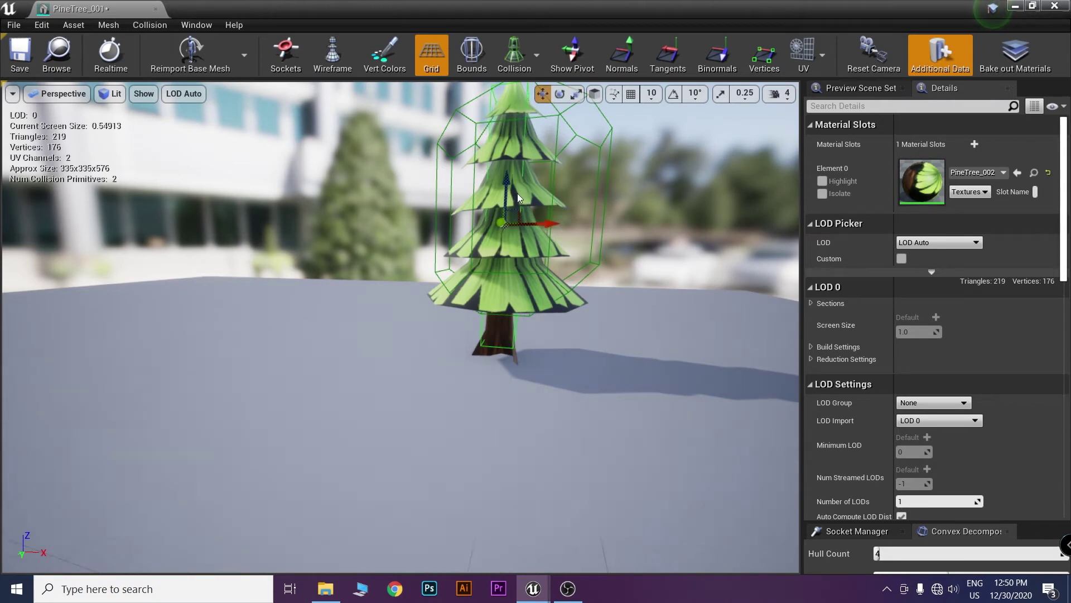
mouse_move(504, 204)
right_down()
mouse_move(564, 205)
mouse_move(475, 208)
right_up()
Save and close PineTree_001, then play and run the character into the tree trunk
click(11, 52)
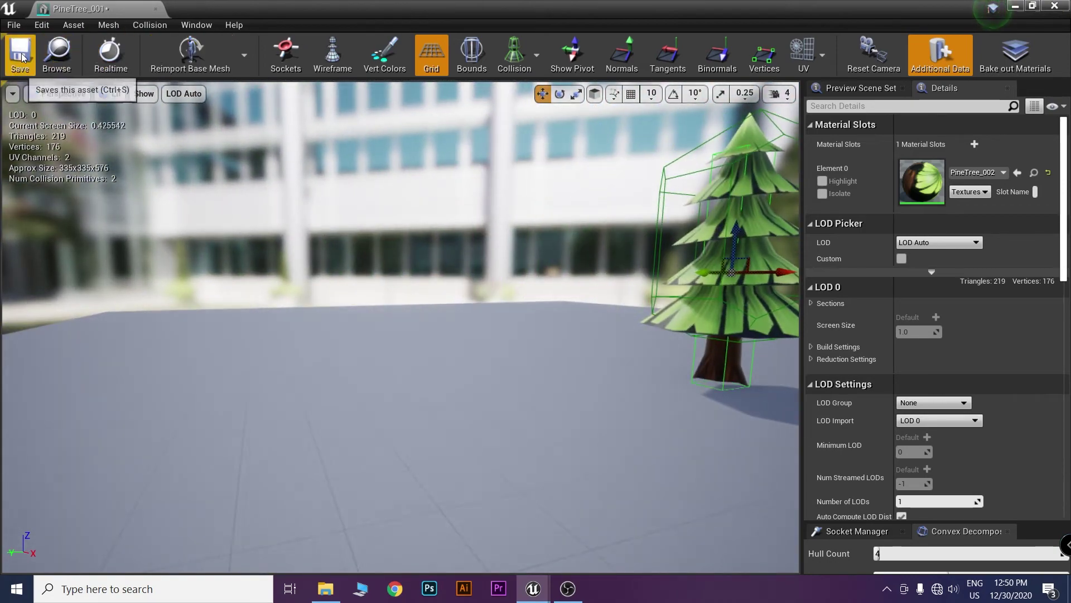
click(156, 9)
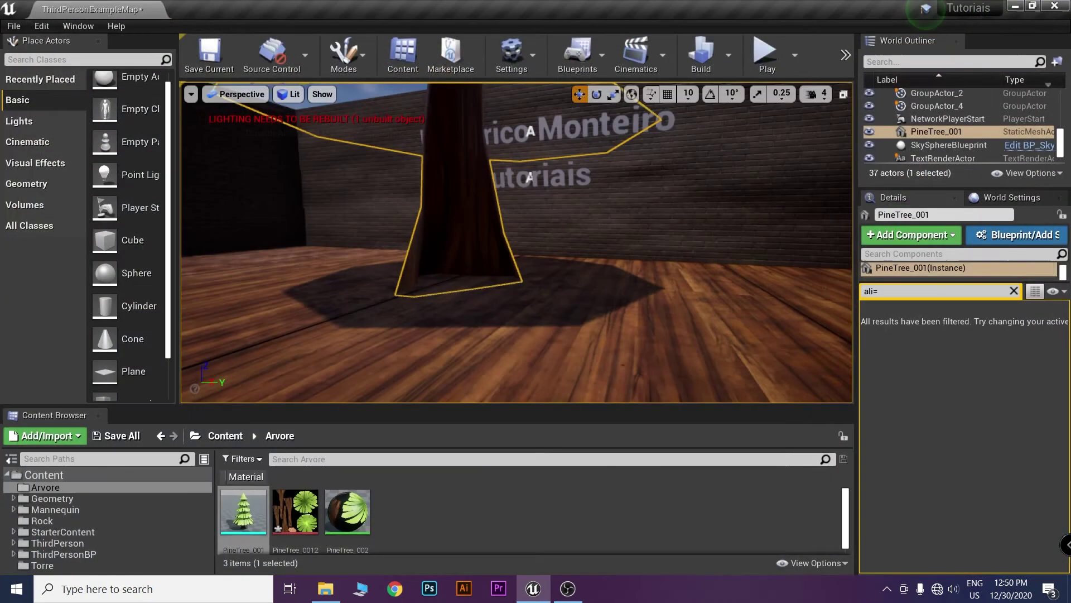
click(762, 50)
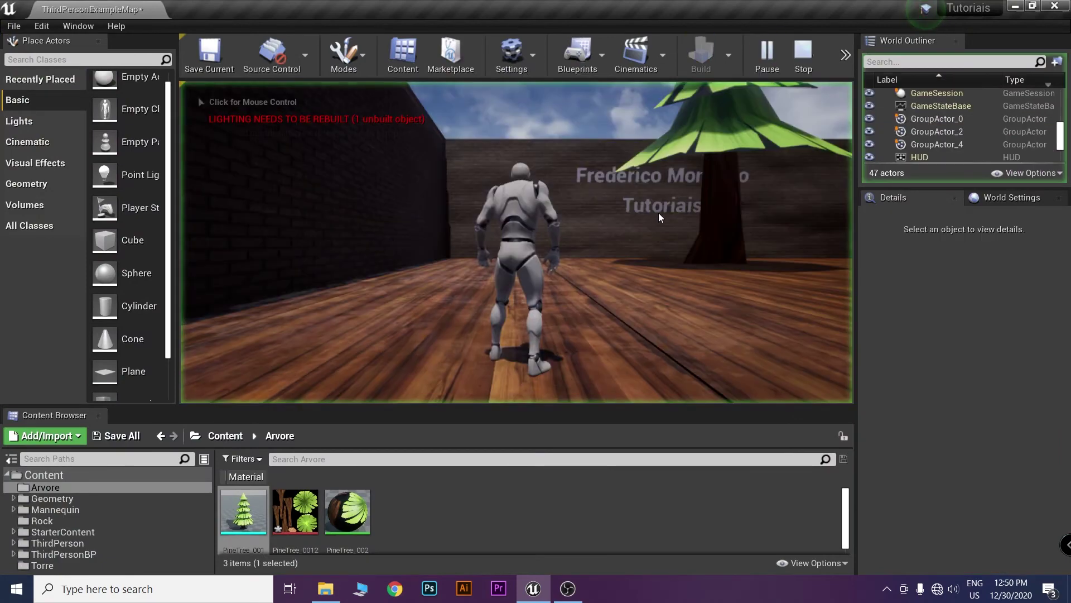
key(w)
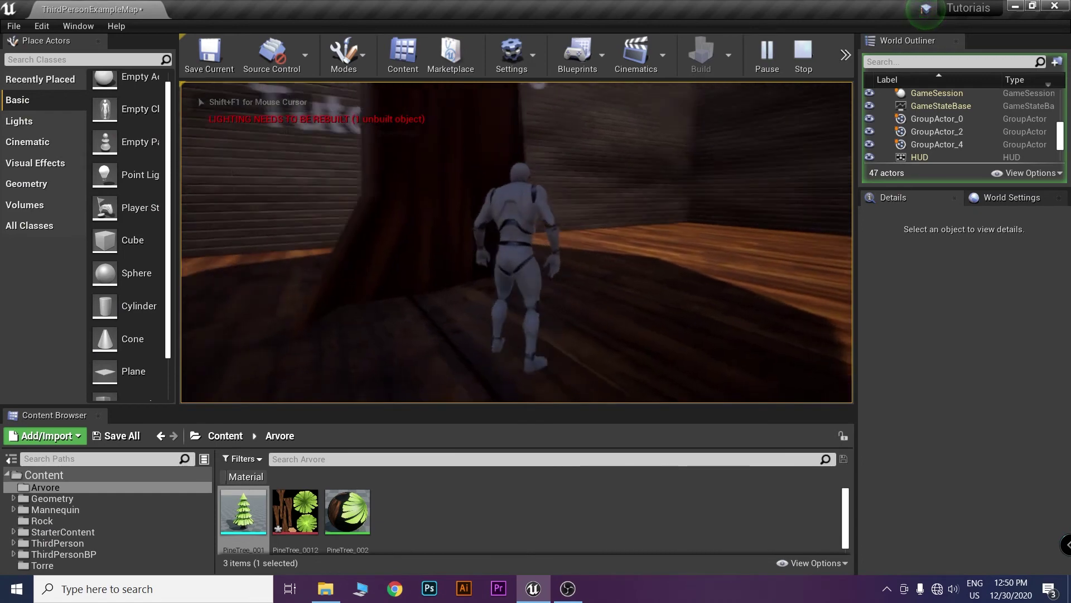
key(a)
key(w)
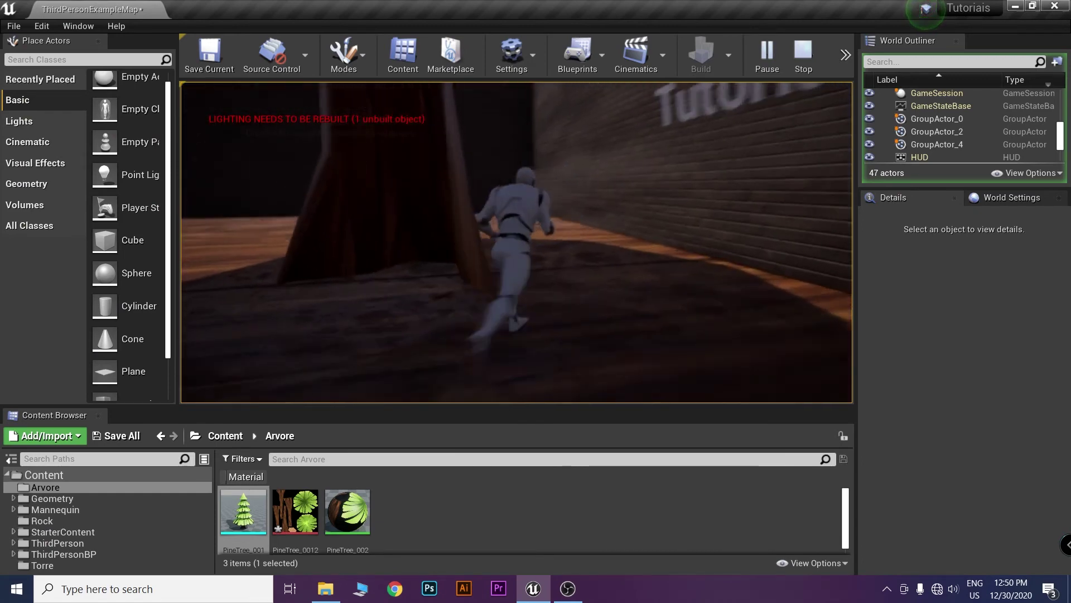
key(d)
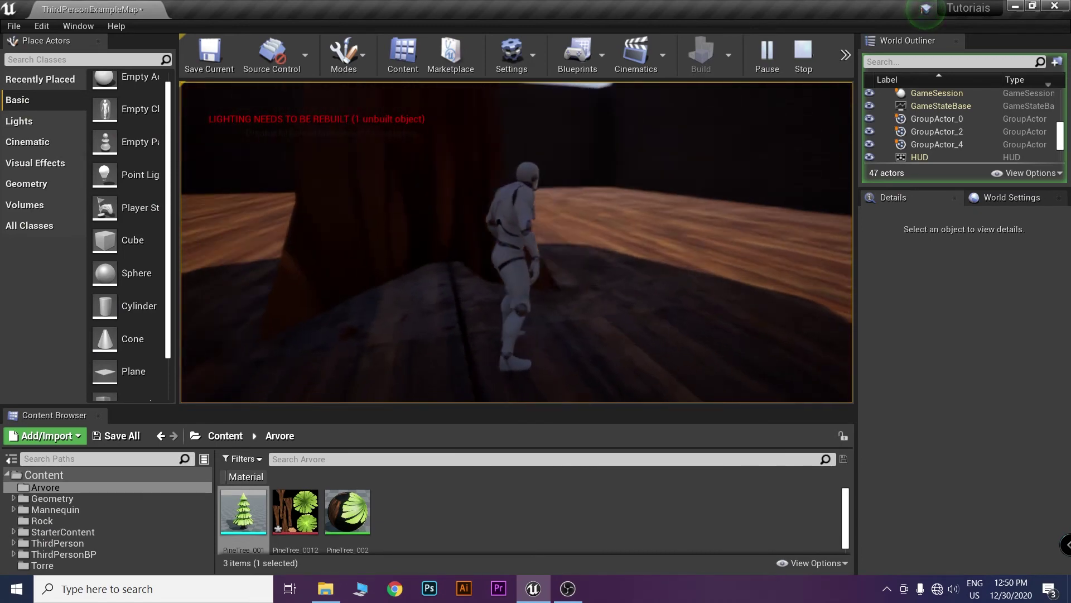
key(w)
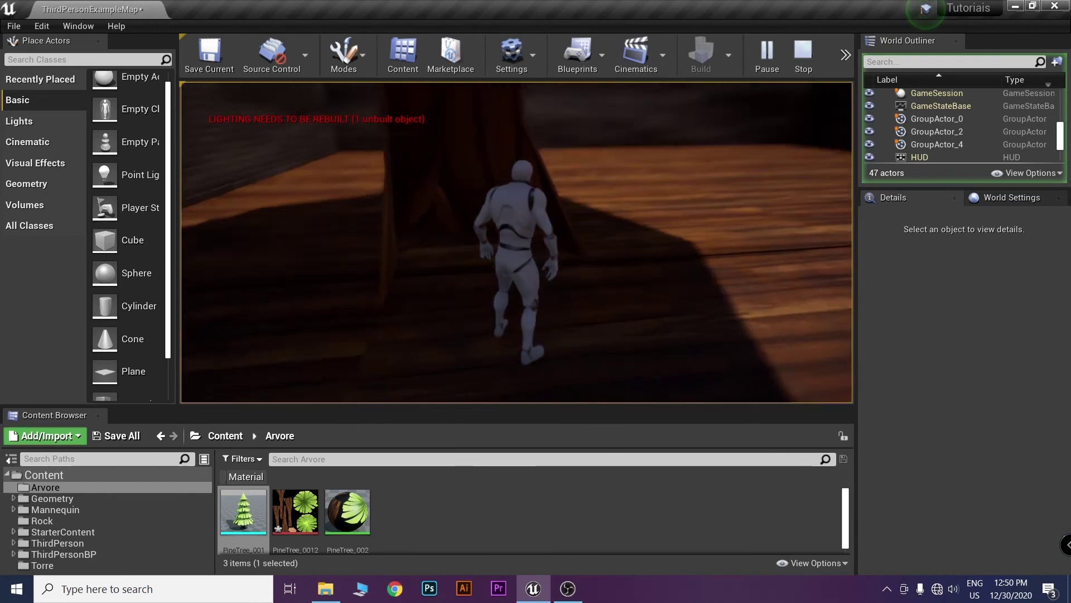
Run the character toward the Tutoriais wall and across the floor, then stop playing
key(a)
key(w)
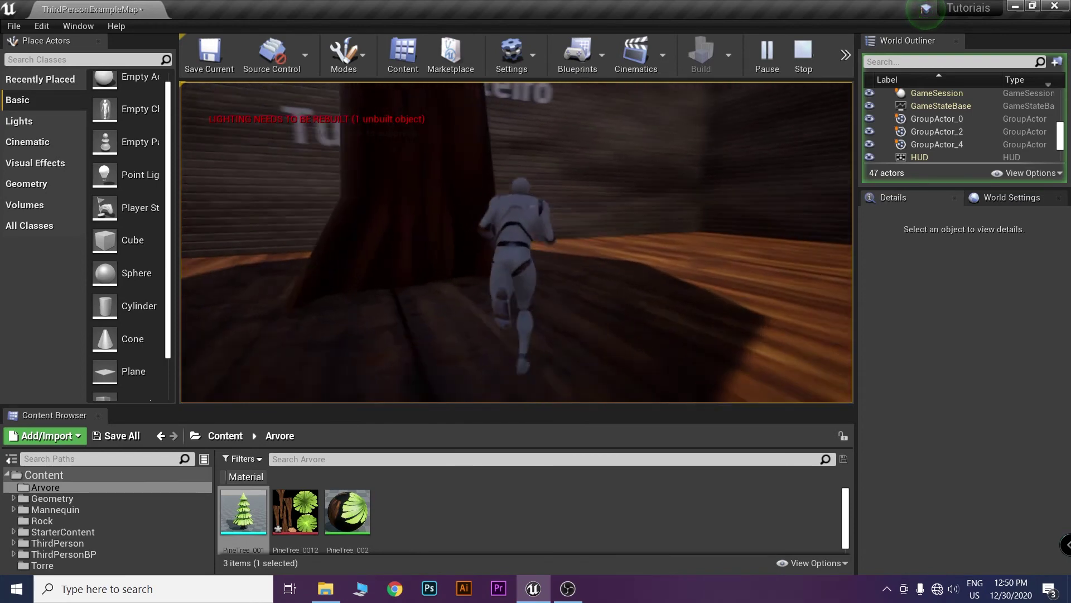
key(a)
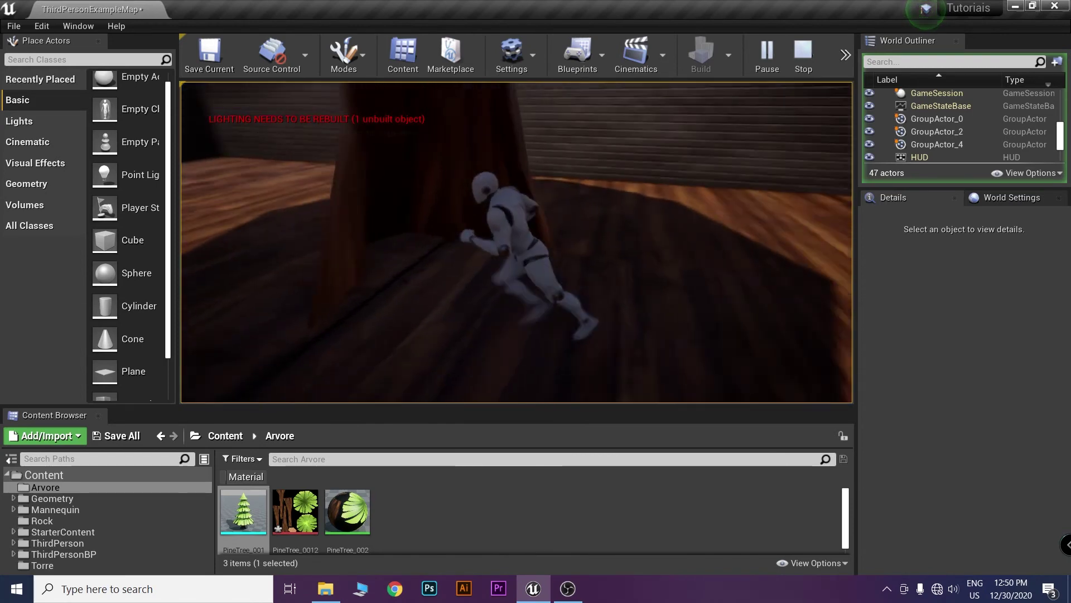
key(w)
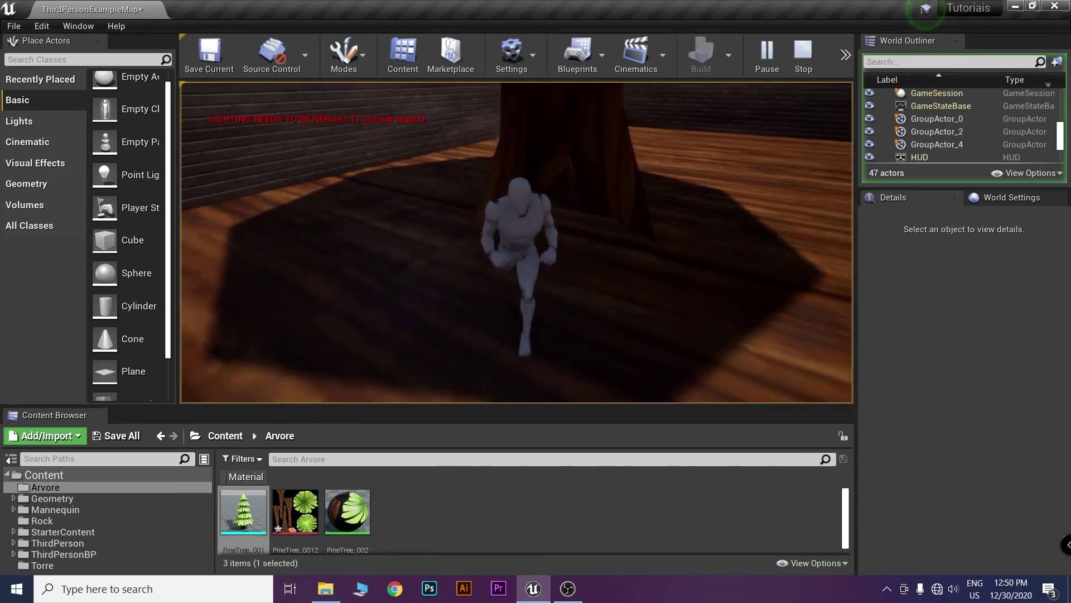
key(d)
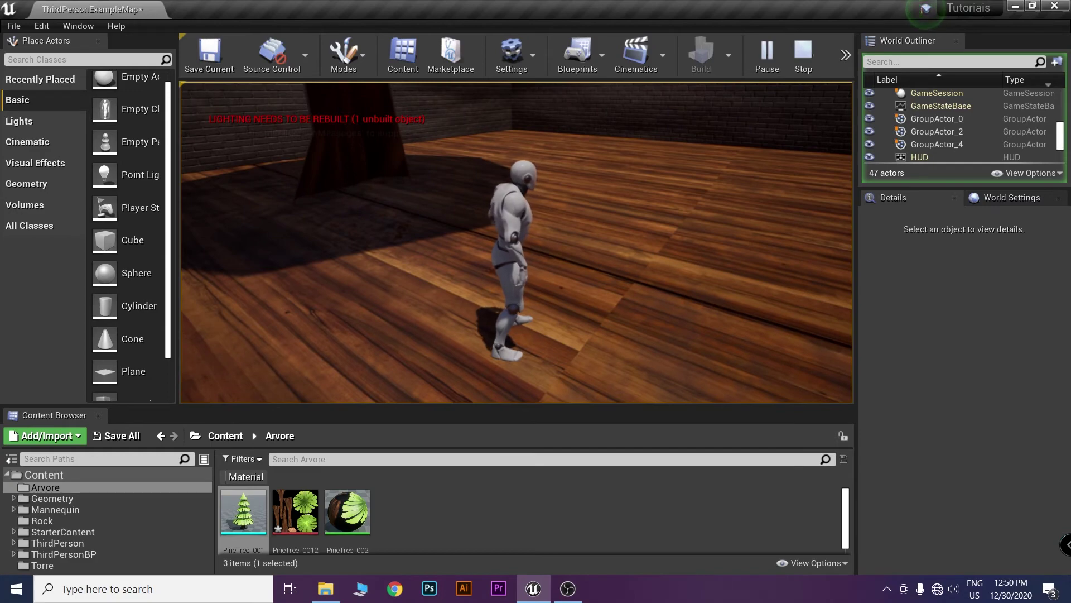
key(Escape)
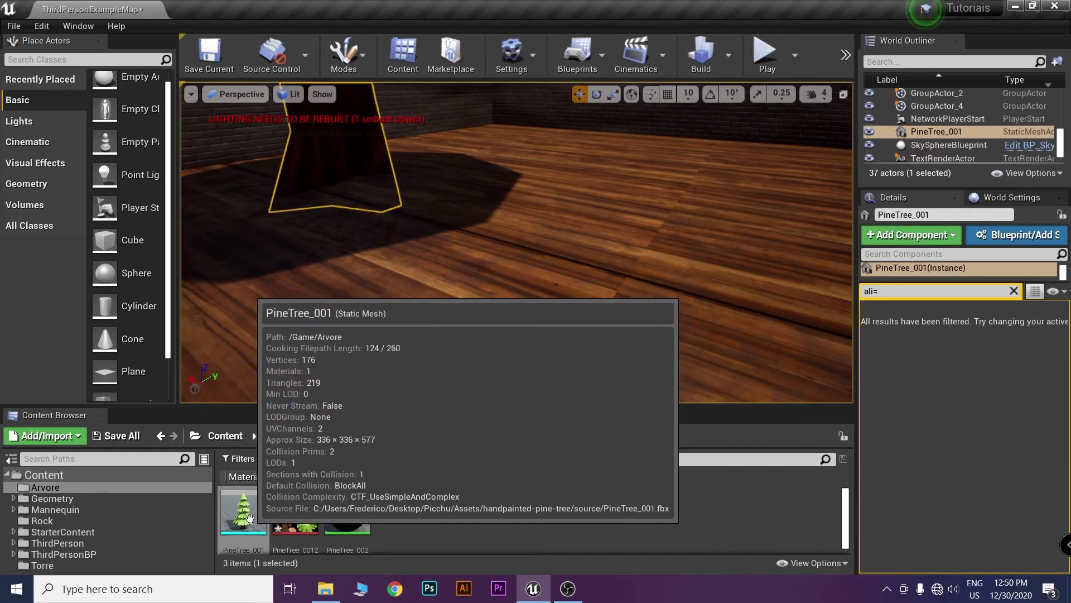
Reopen PineTree_001 and display both its simple and complex collision
double_click(249, 518)
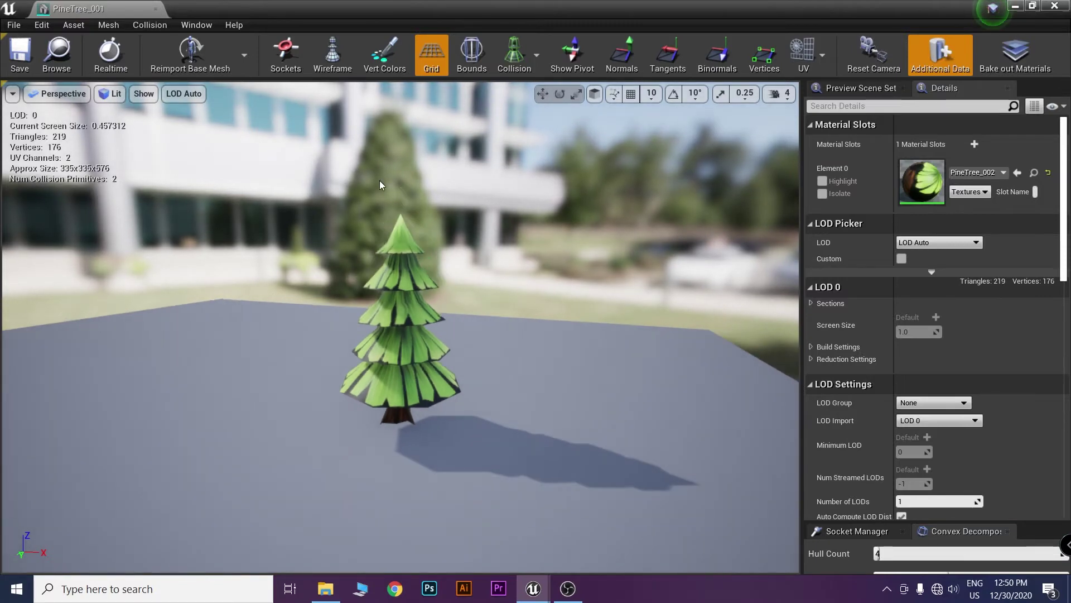
click(514, 56)
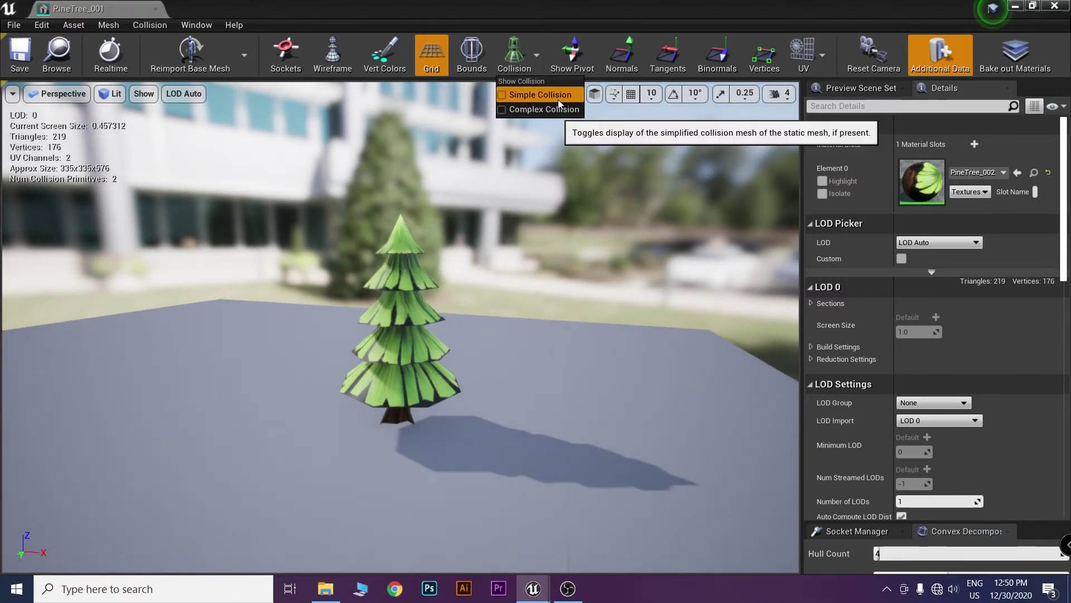
click(558, 95)
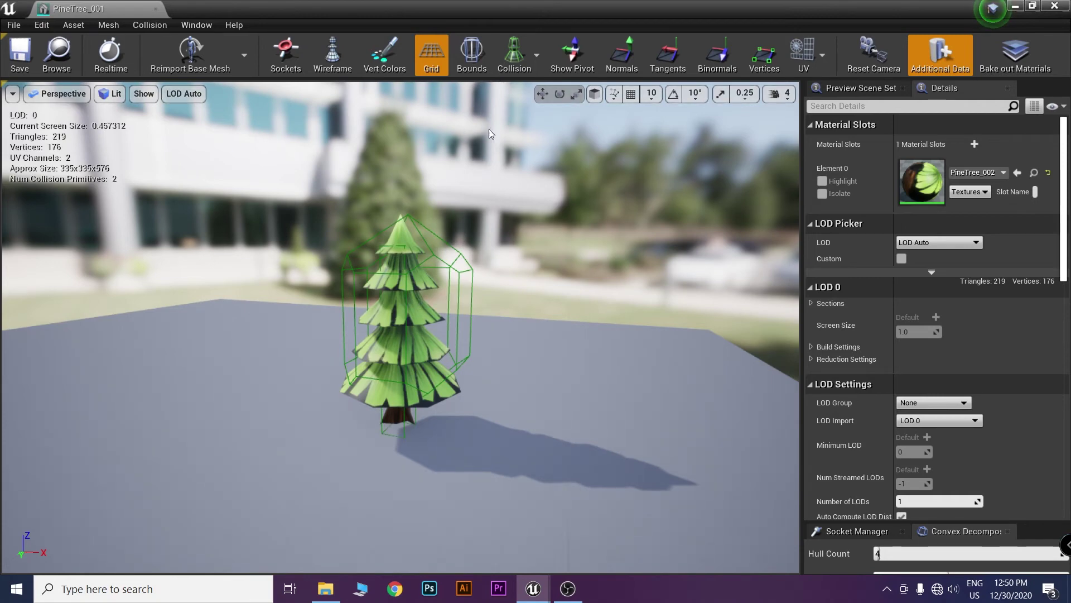
click(534, 61)
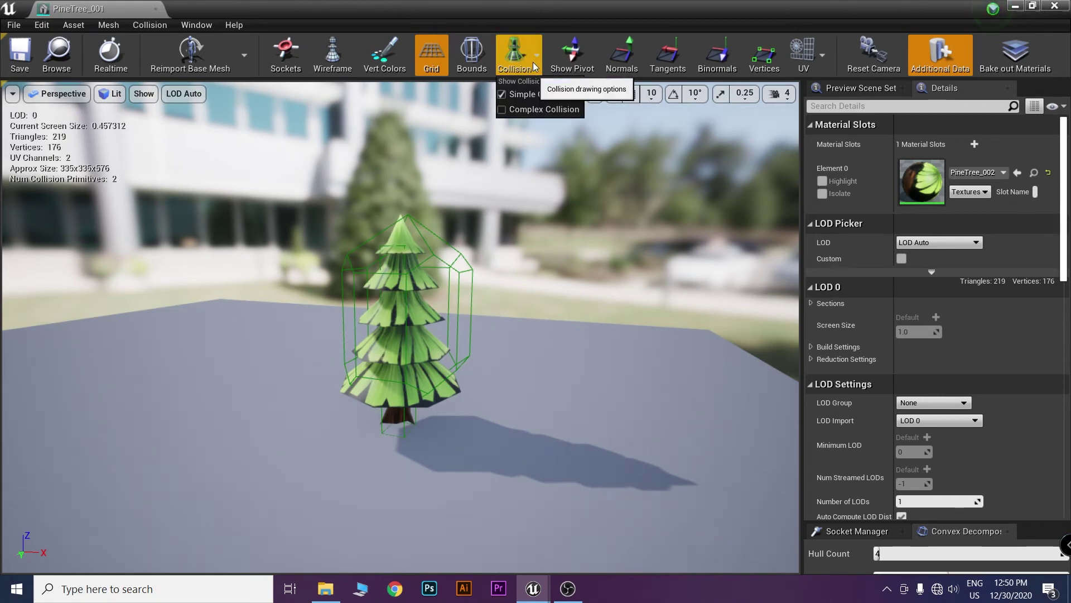
click(525, 110)
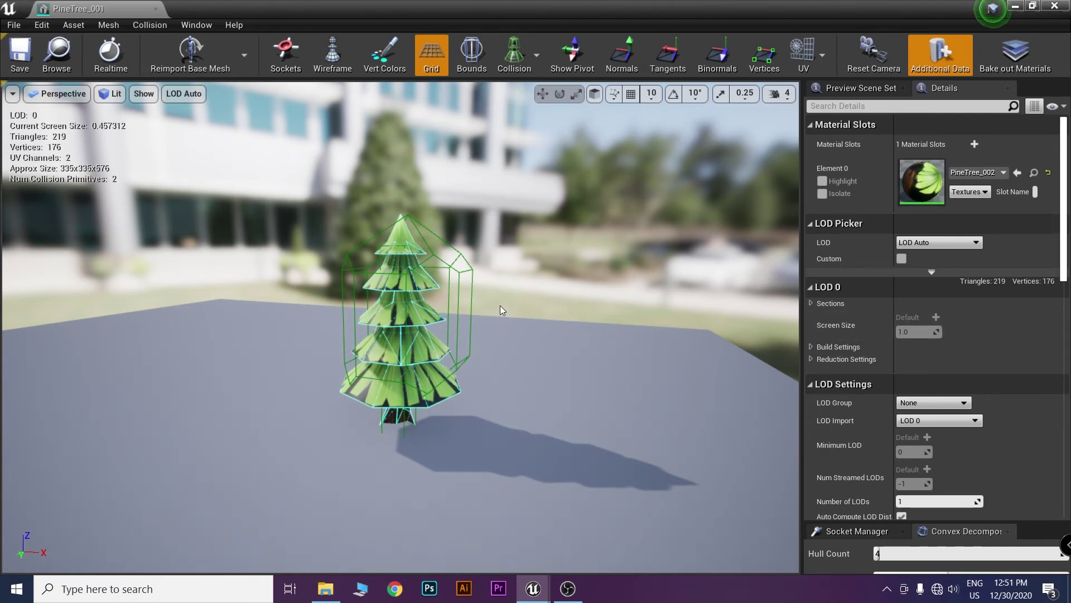
Hide the complex collision overlay and inspect the collision hull around the tree
click(518, 69)
click(524, 110)
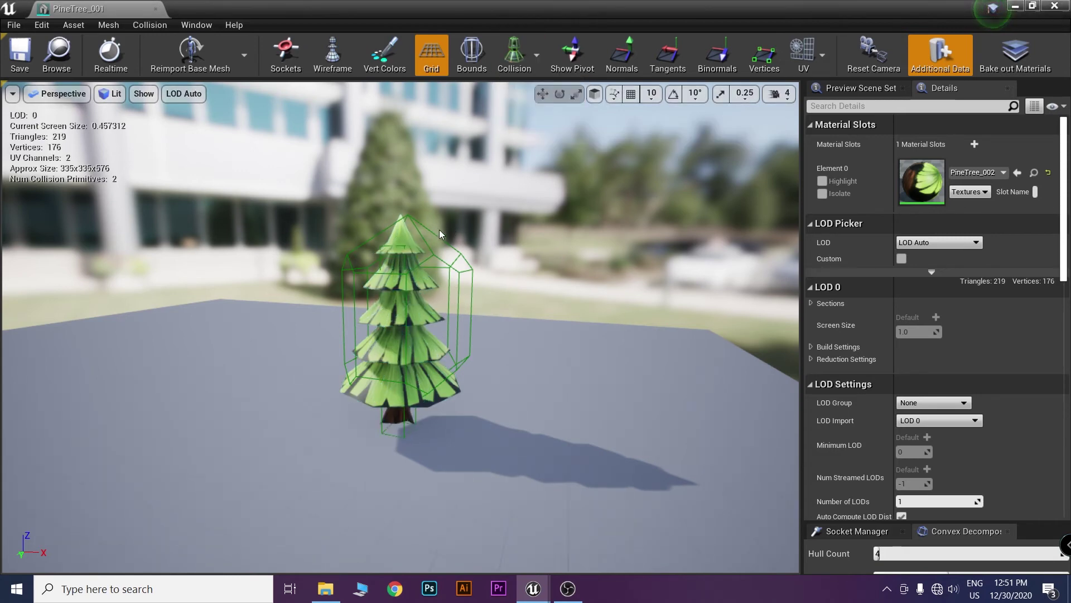
click(536, 59)
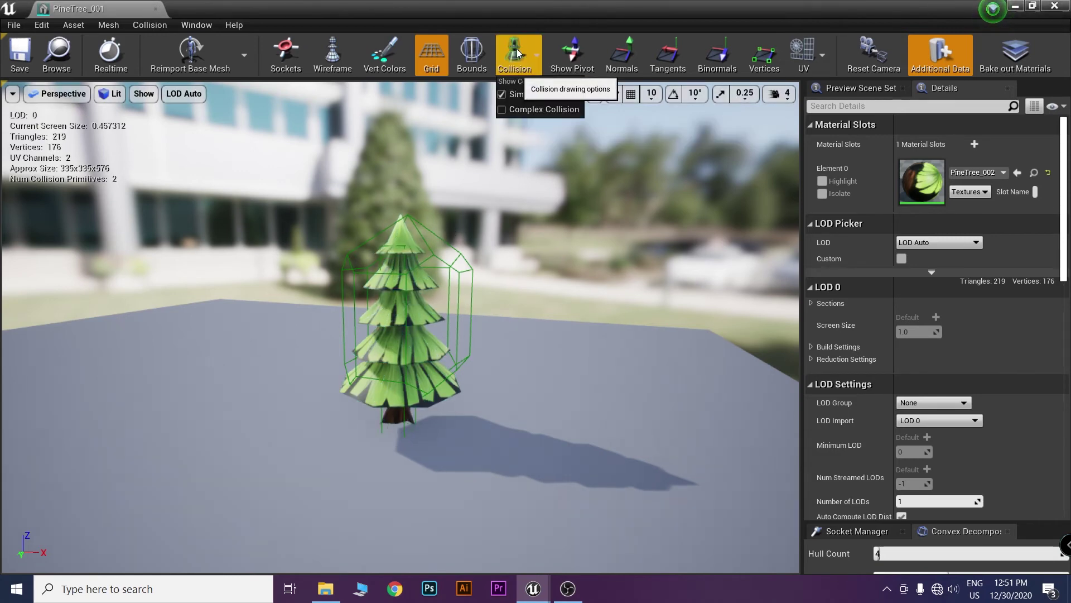
click(522, 92)
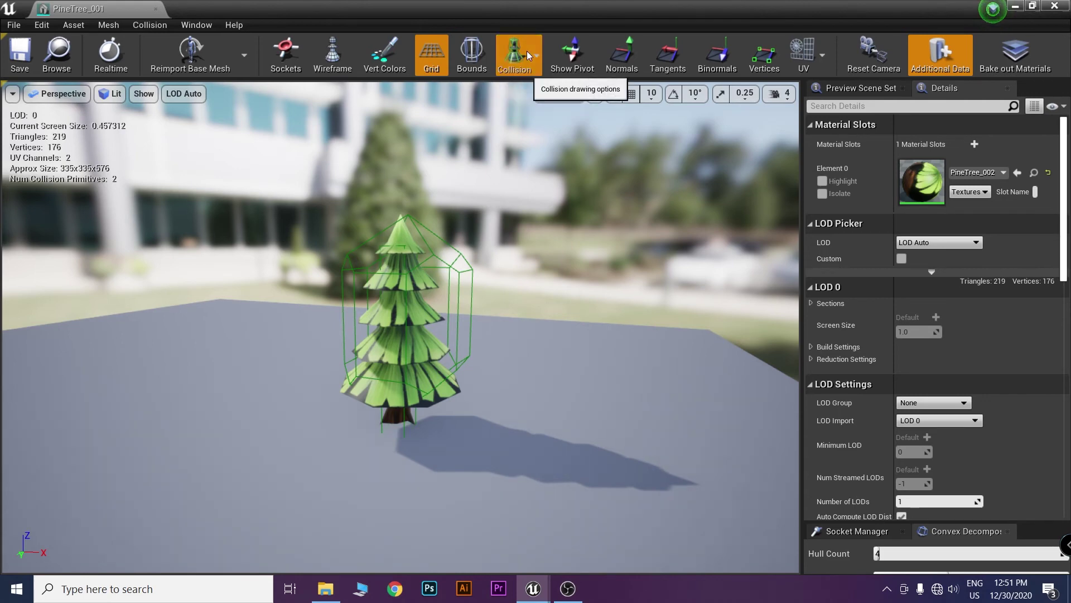
click(450, 244)
click(499, 406)
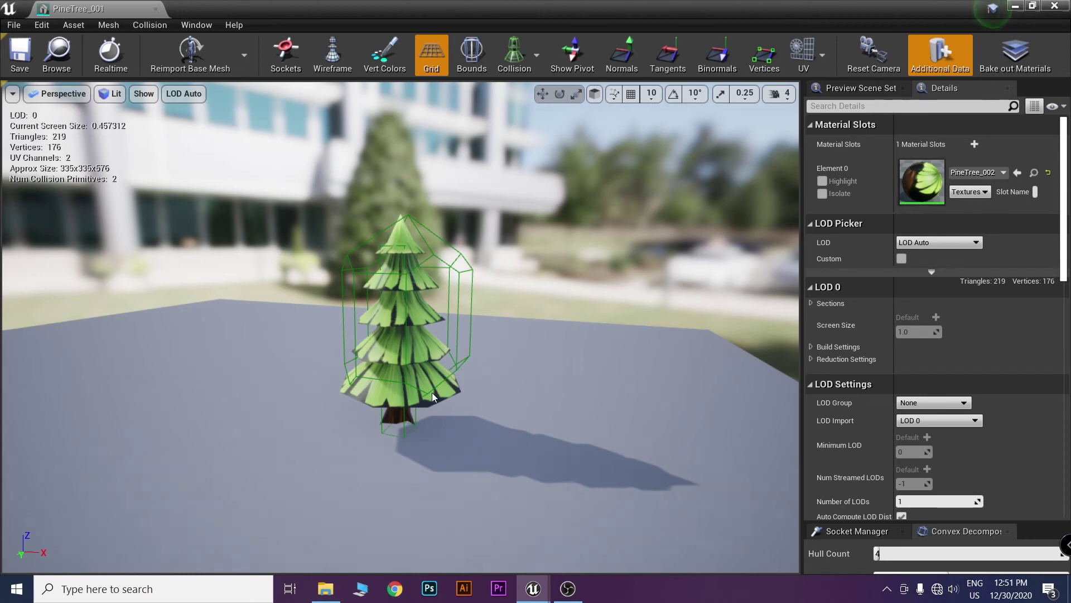
drag(490, 395, 502, 394)
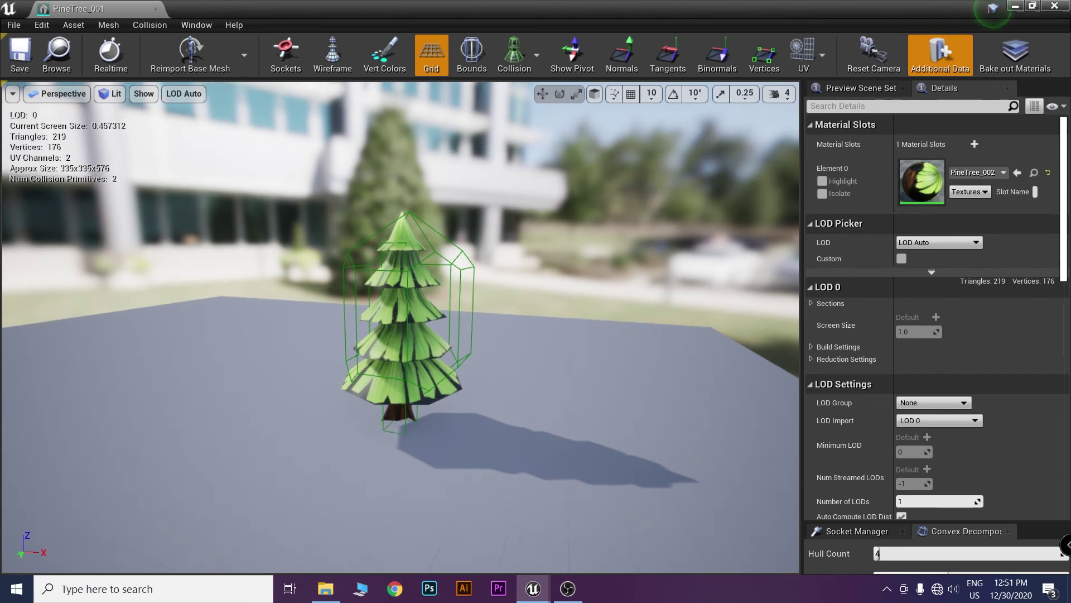